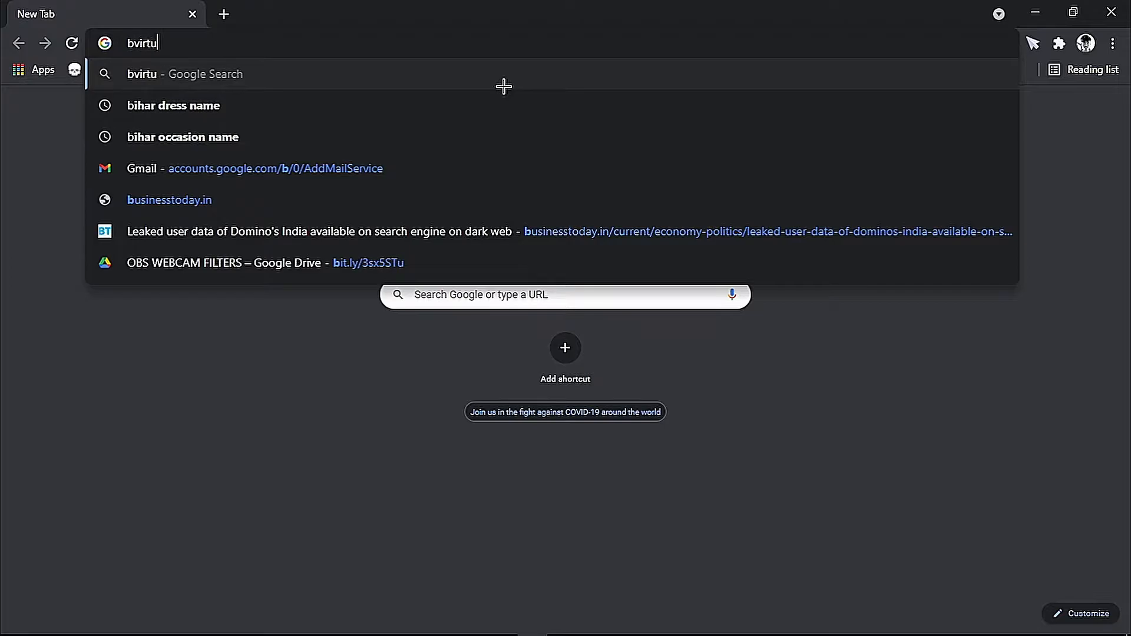
Search Google for 'virtual box' and open the official virtualbox.org homepage.
{"action": "type", "text": "box"}
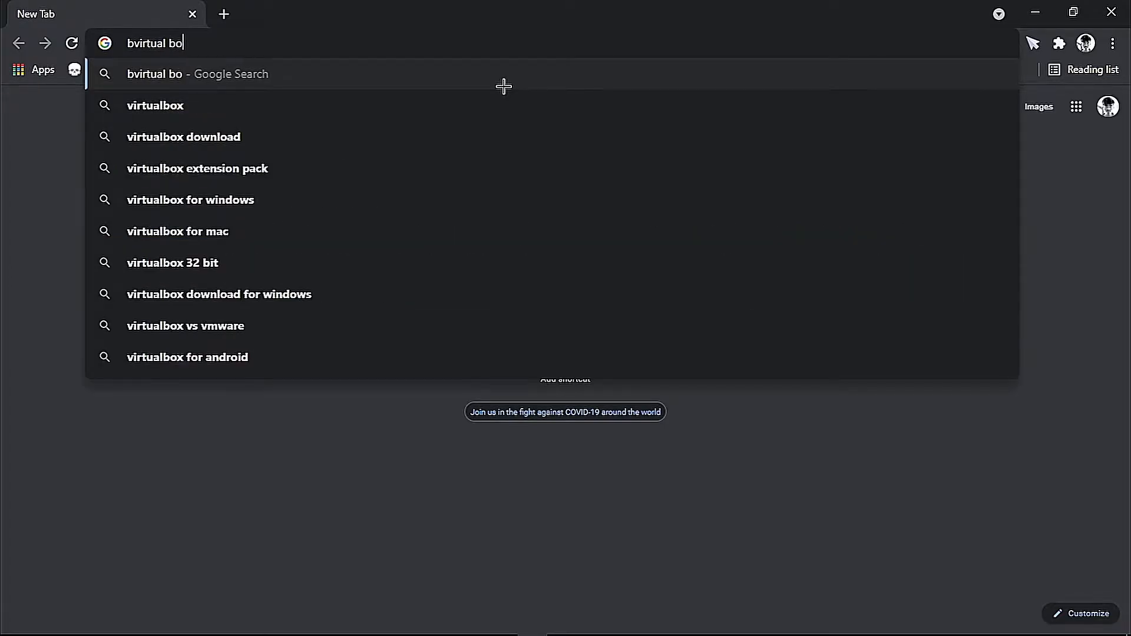
{"action": "key", "text": "Return"}
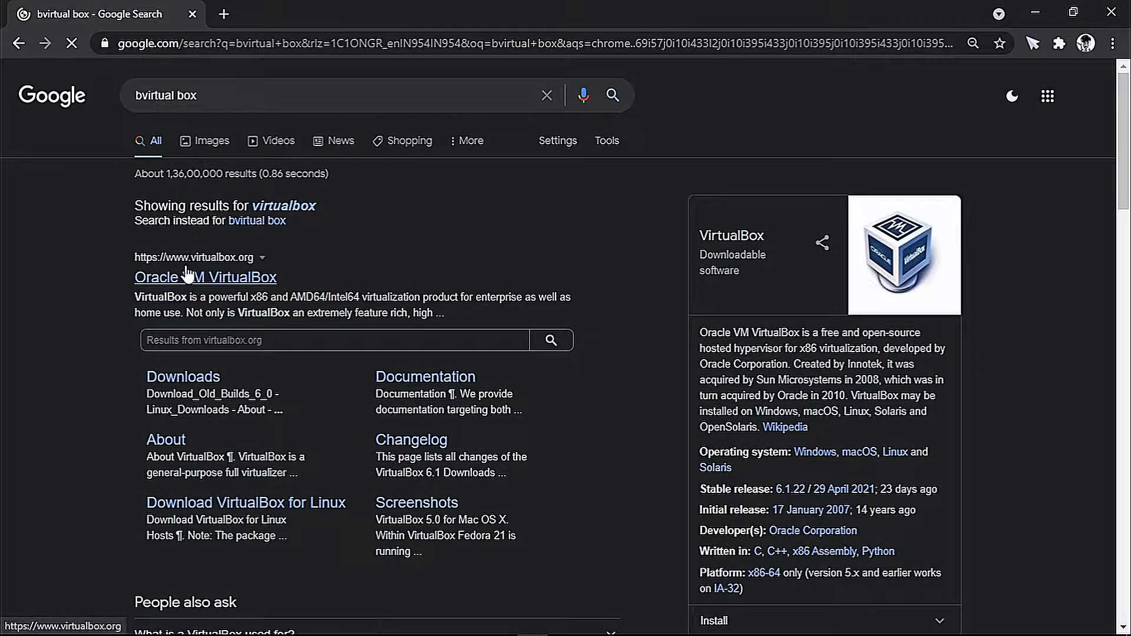
{"action": "left_click", "coordinate": [220, 279]}
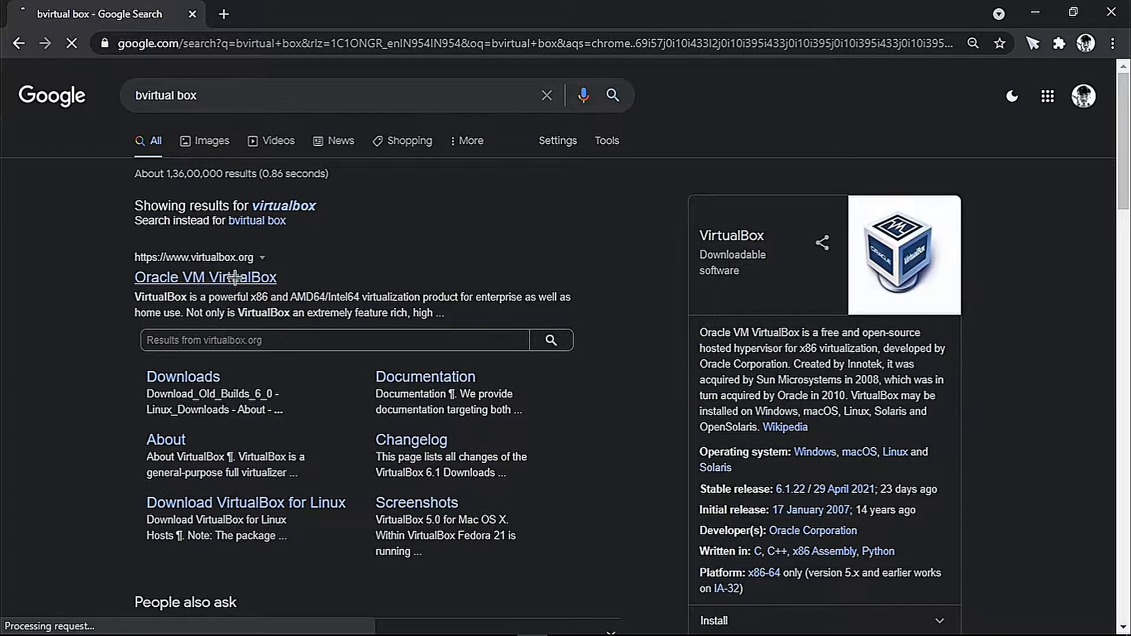
{"action": "left_click", "coordinate": [199, 43]}
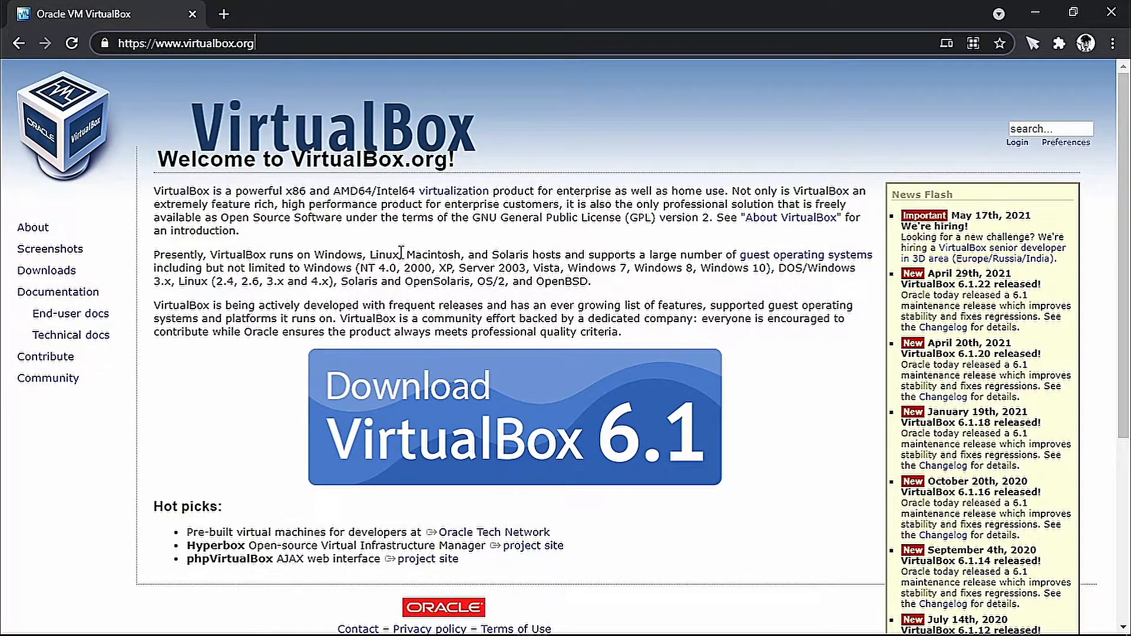
Go from the homepage's Download VirtualBox 6.1 banner to the Downloads page.
{"action": "scroll", "coordinate": [401, 253], "scroll_direction": "down", "scroll_amount": 3}
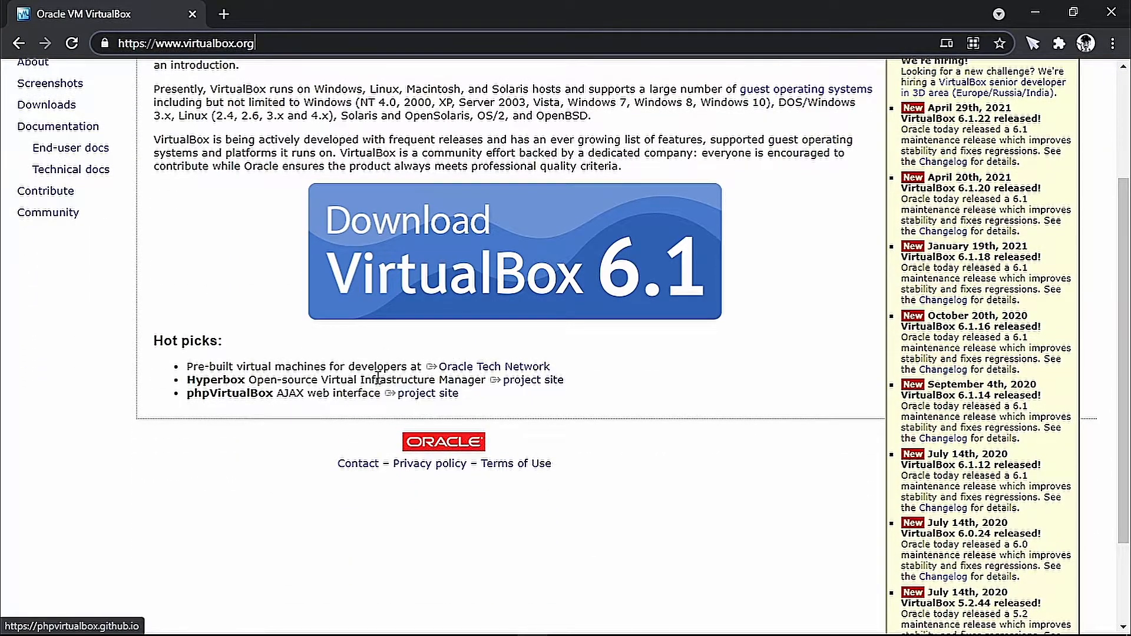
{"action": "scroll", "coordinate": [430, 399], "scroll_direction": "down", "scroll_amount": 2}
{"action": "scroll", "coordinate": [430, 371], "scroll_direction": "up", "scroll_amount": 5}
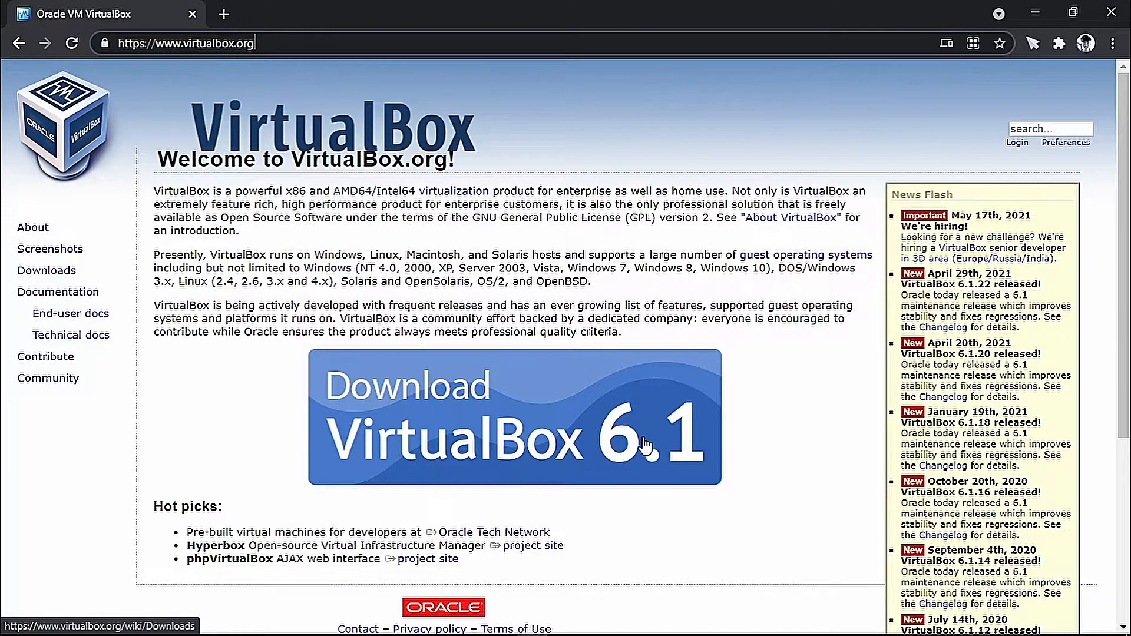
{"action": "left_click", "coordinate": [510, 418]}
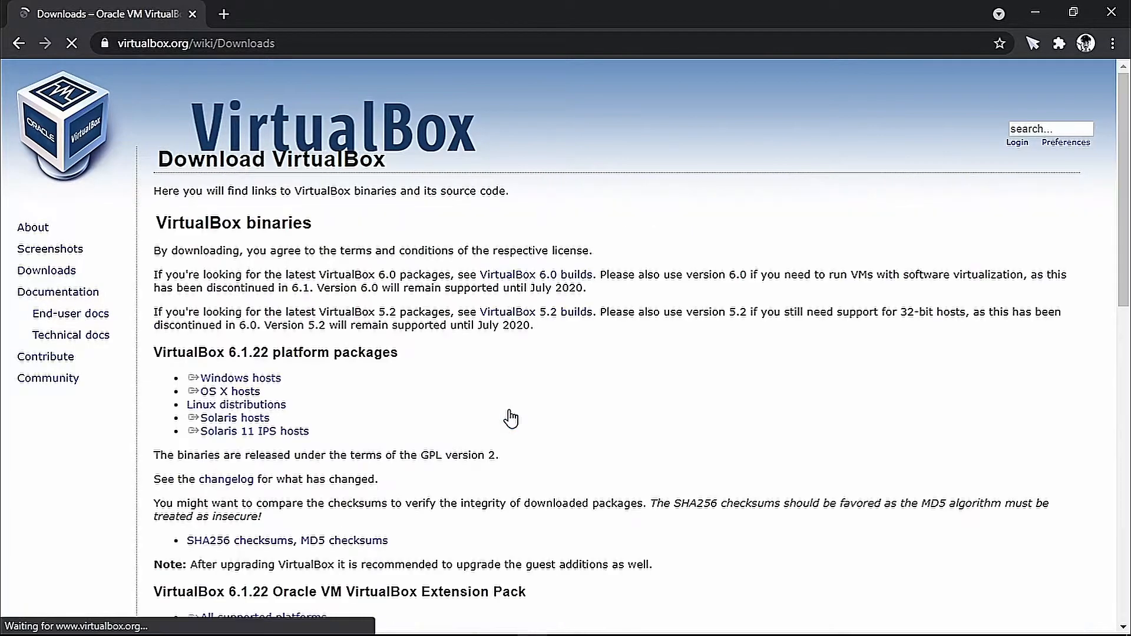
{"action": "left_click_drag", "start_coordinate": [225, 352], "coordinate": [412, 352]}
{"action": "left_click", "coordinate": [426, 351]}
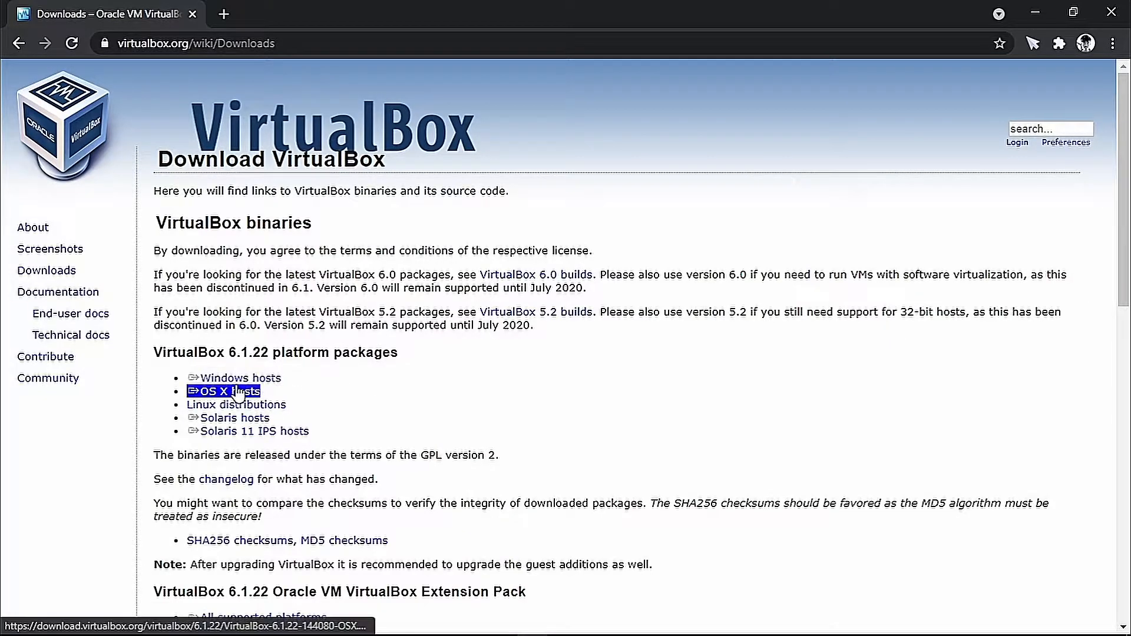
Download the 6.1.22 installer for Windows hosts and the Extension Pack for all platforms.
{"action": "scroll", "coordinate": [238, 394], "scroll_direction": "down", "scroll_amount": 3}
{"action": "left_click", "coordinate": [240, 213]}
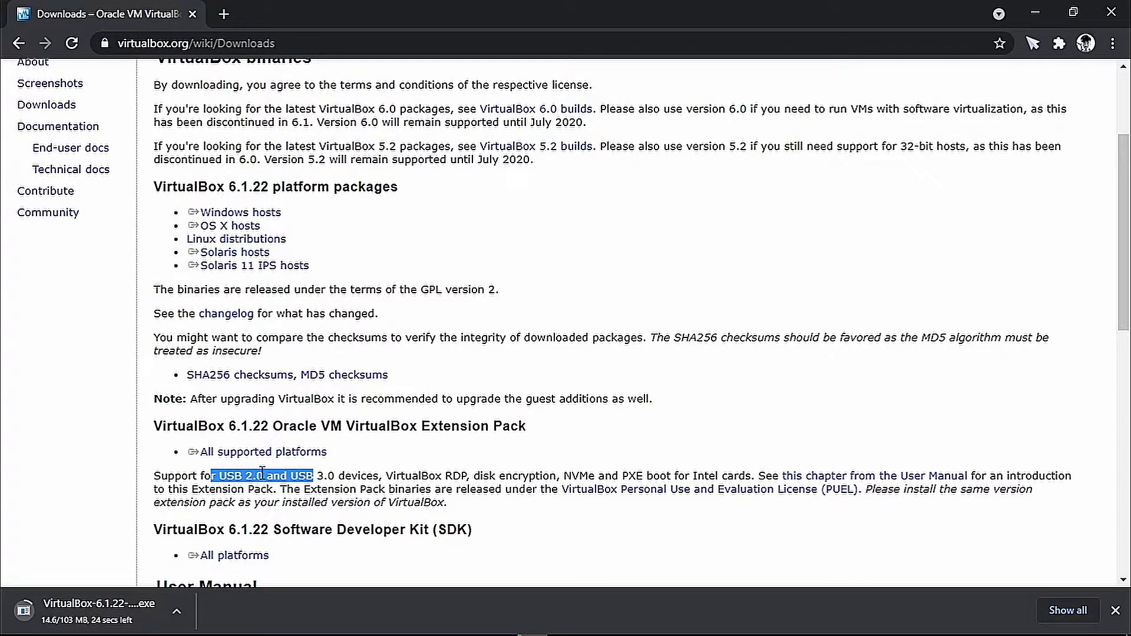
{"action": "left_click", "coordinate": [259, 452]}
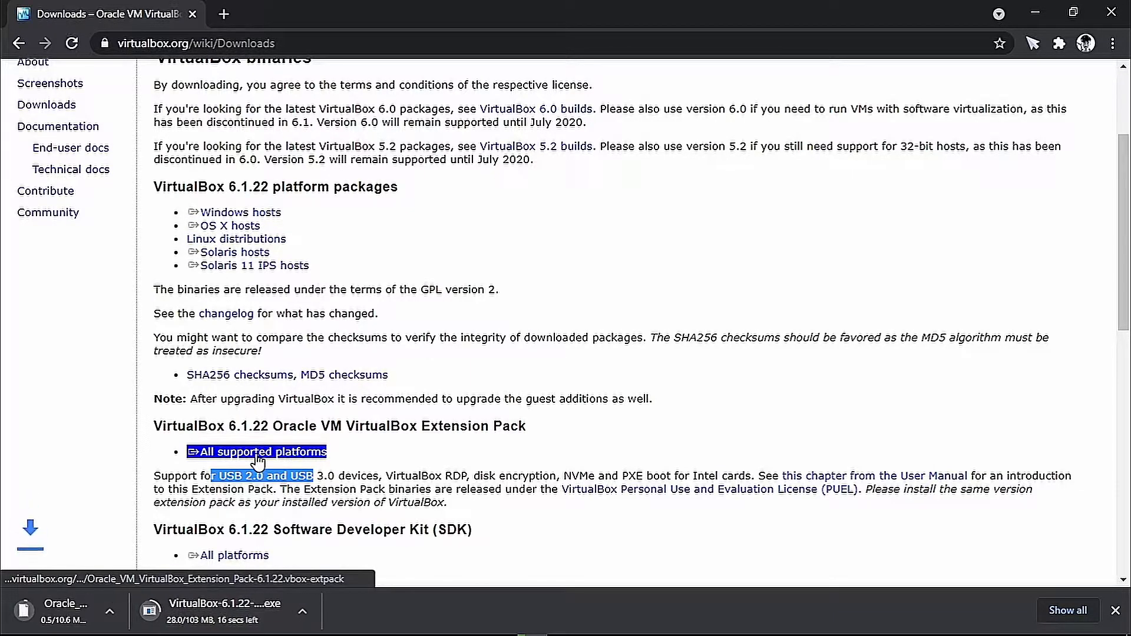
{"action": "left_click", "coordinate": [225, 13]}
Search 'kali download', open kali.org/downloads, and get the 2021.1 64-bit installer image.
{"action": "type", "text": "kali "}
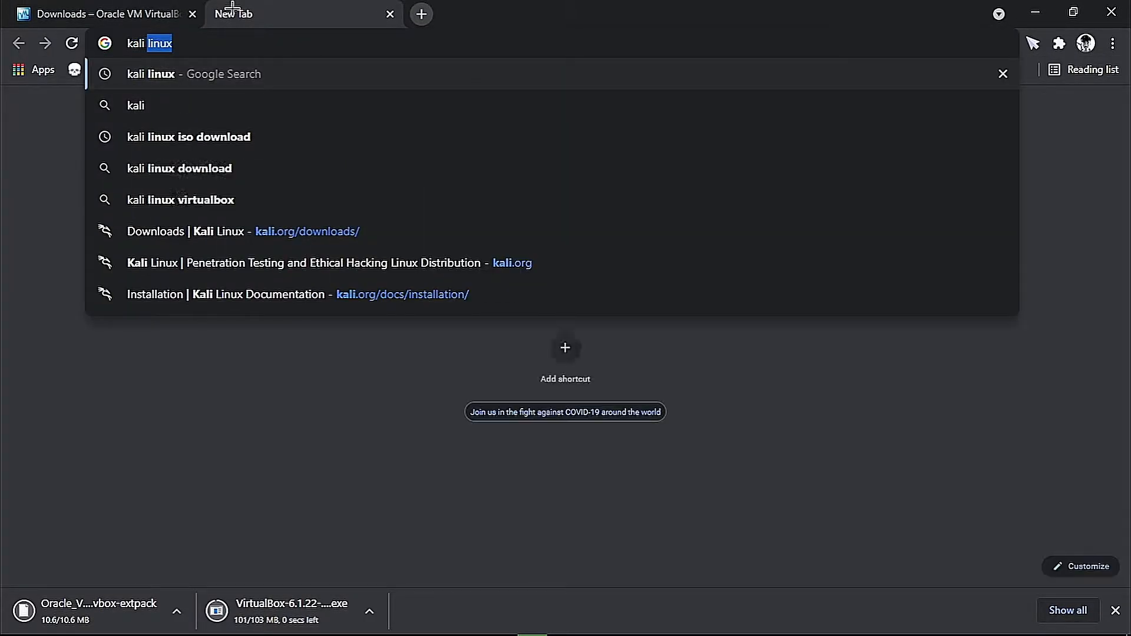
{"action": "type", "text": "download"}
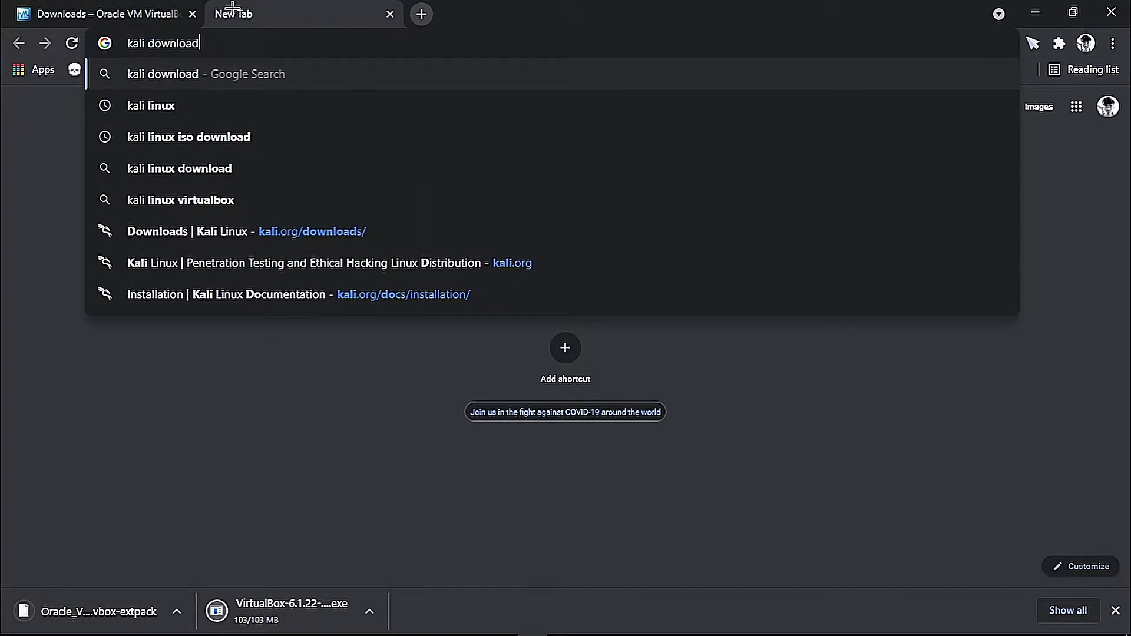
{"action": "key", "text": "Return"}
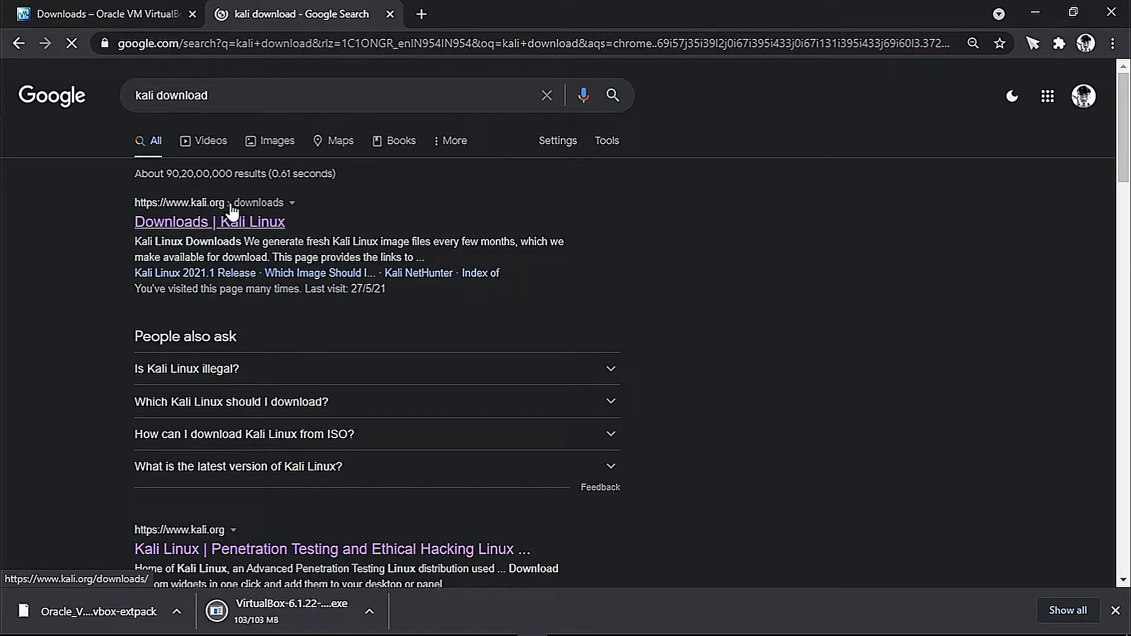
{"action": "left_click", "coordinate": [237, 225]}
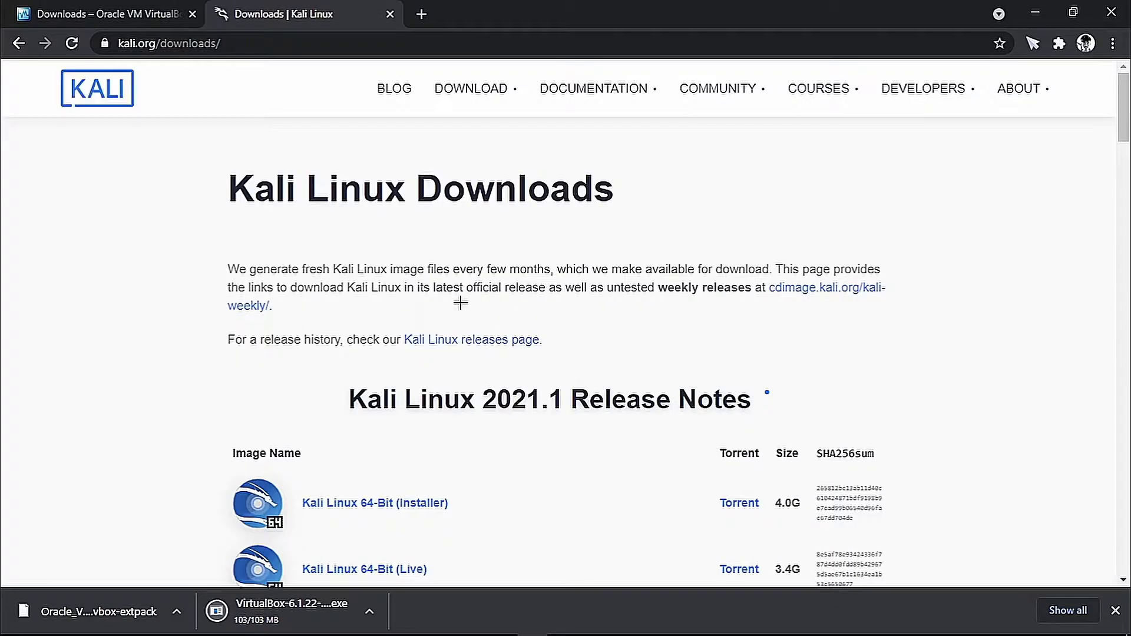
{"action": "left_click_drag", "start_coordinate": [218, 182], "coordinate": [676, 214]}
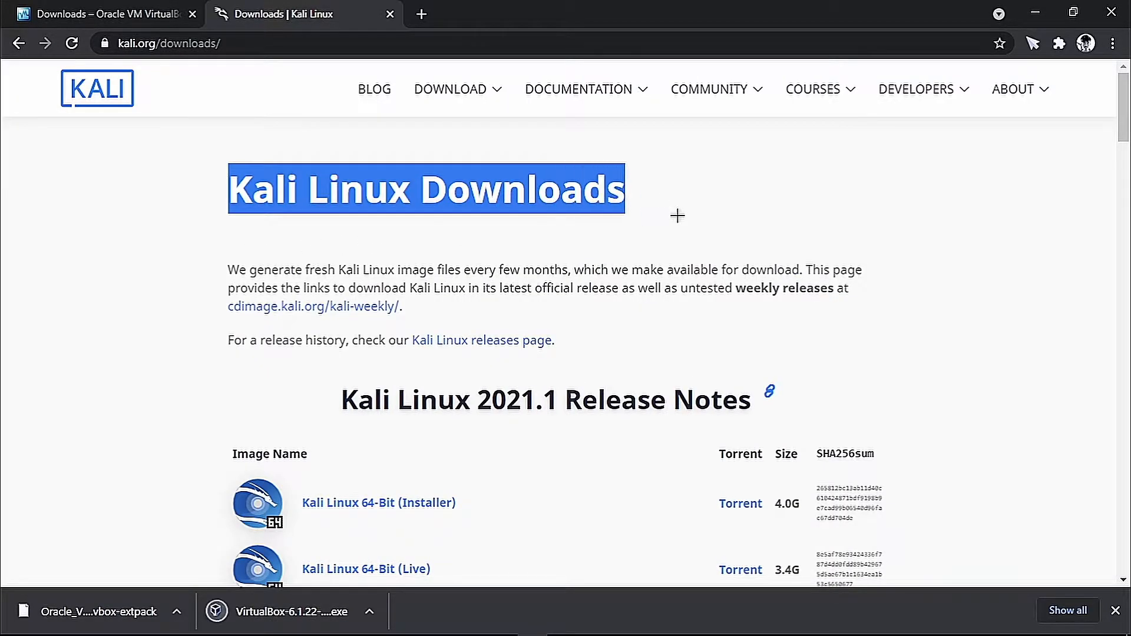
{"action": "left_click", "coordinate": [677, 214]}
{"action": "scroll", "coordinate": [552, 424], "scroll_direction": "down", "scroll_amount": 4}
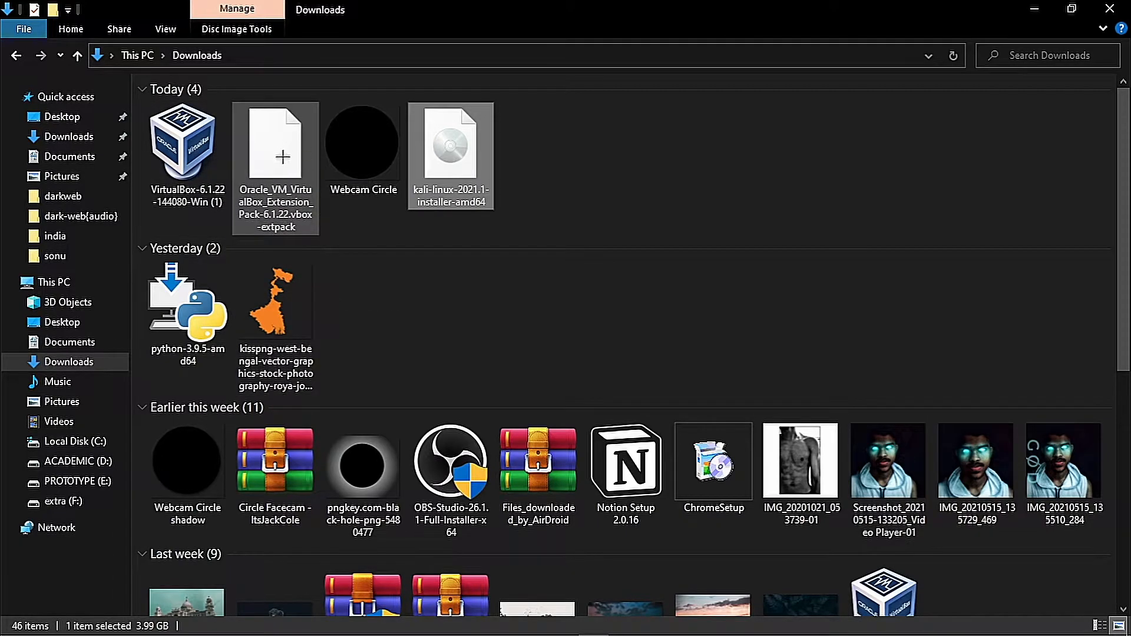
Install VirtualBox 6.1.22 with default features and Oracle USB drivers, then launch it.
{"action": "double_click", "coordinate": [185, 137]}
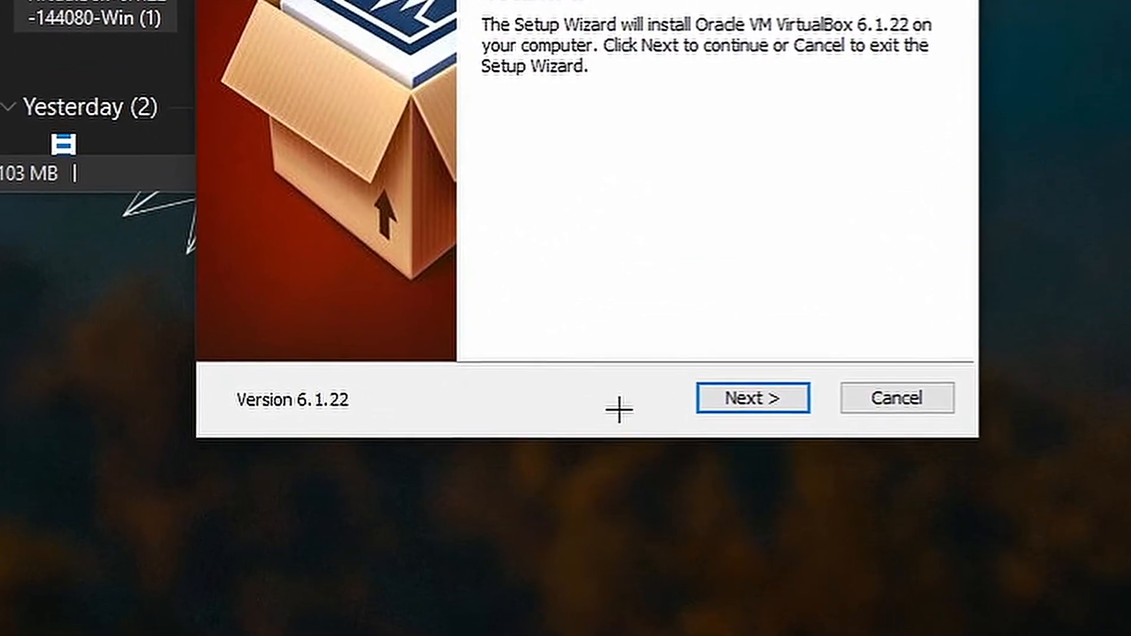
{"action": "left_click", "coordinate": [740, 398]}
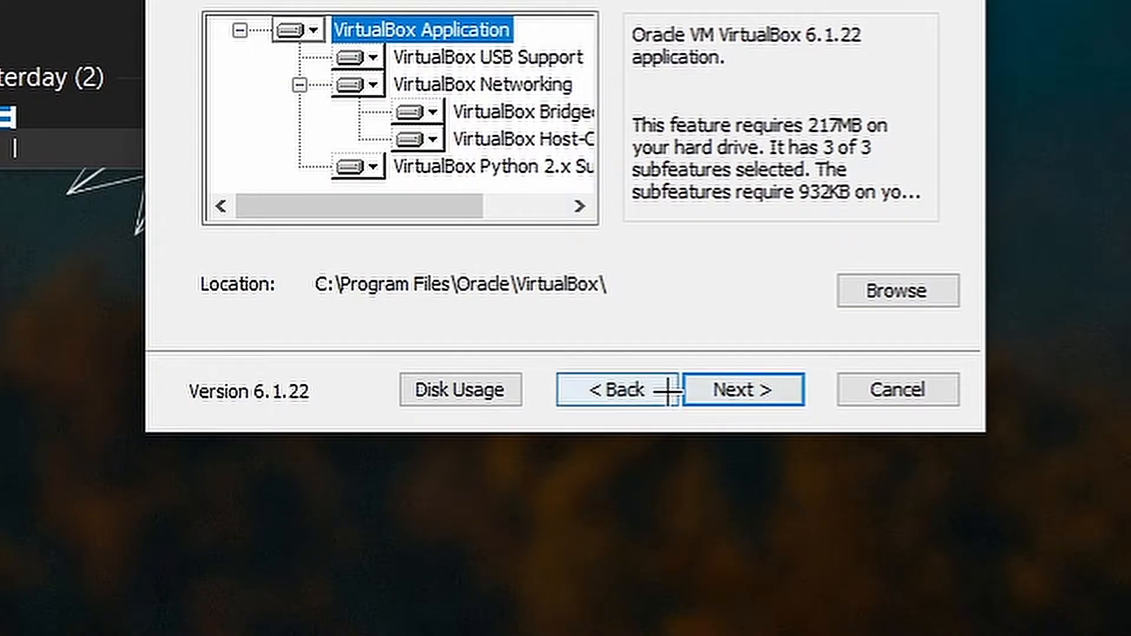
{"action": "left_click", "coordinate": [742, 403]}
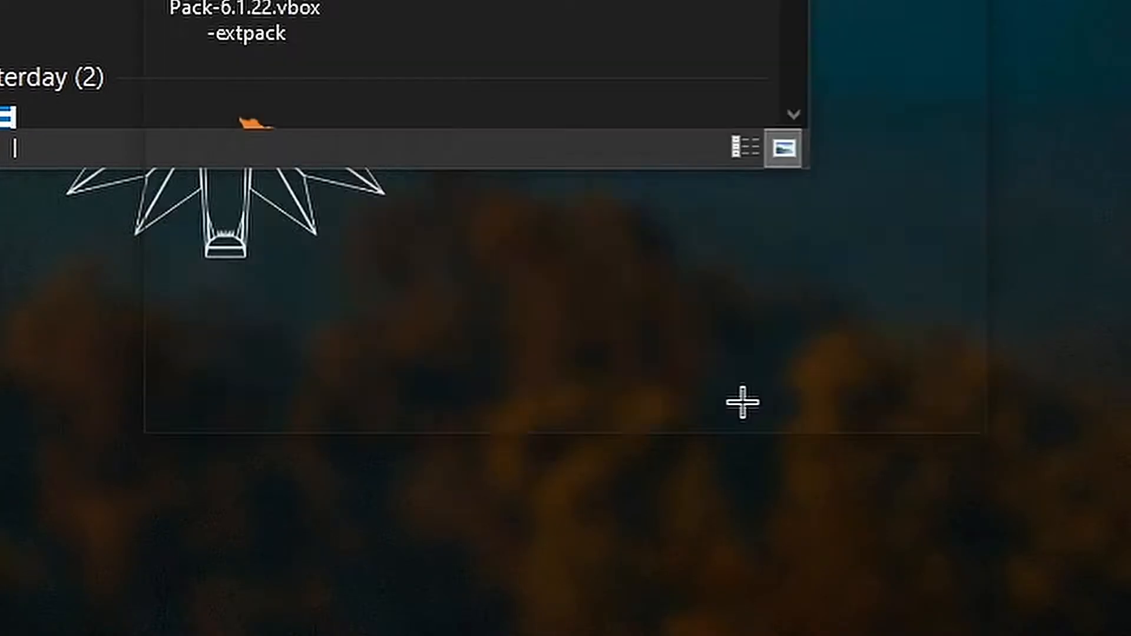
{"action": "left_click", "coordinate": [742, 402]}
{"action": "left_click", "coordinate": [742, 402]}
{"action": "left_click", "coordinate": [738, 388]}
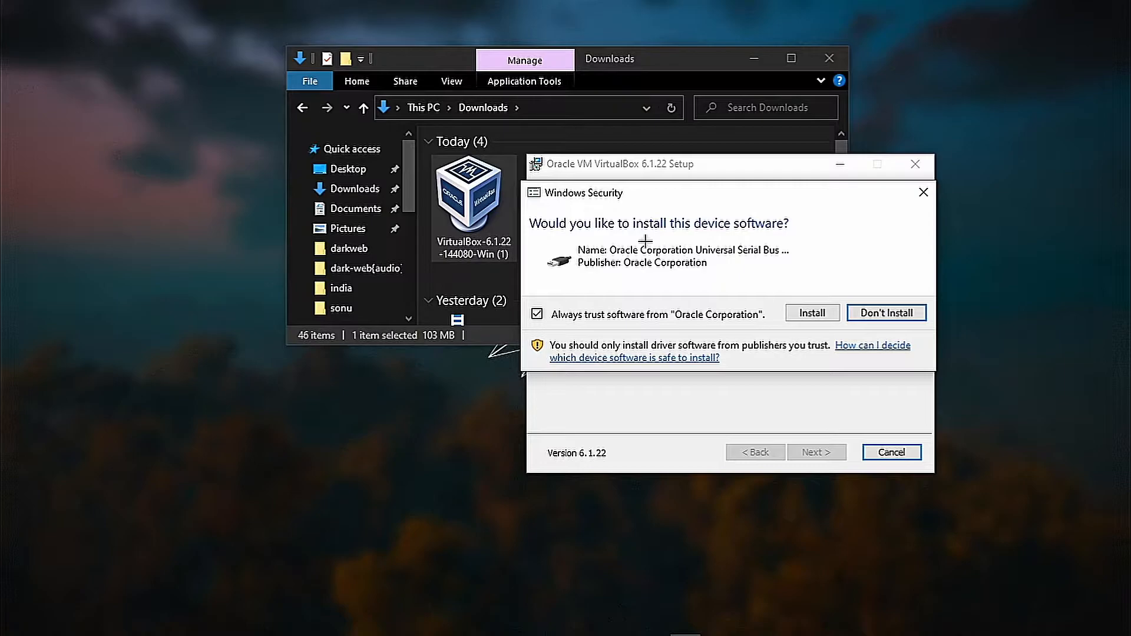
{"action": "left_click", "coordinate": [803, 315]}
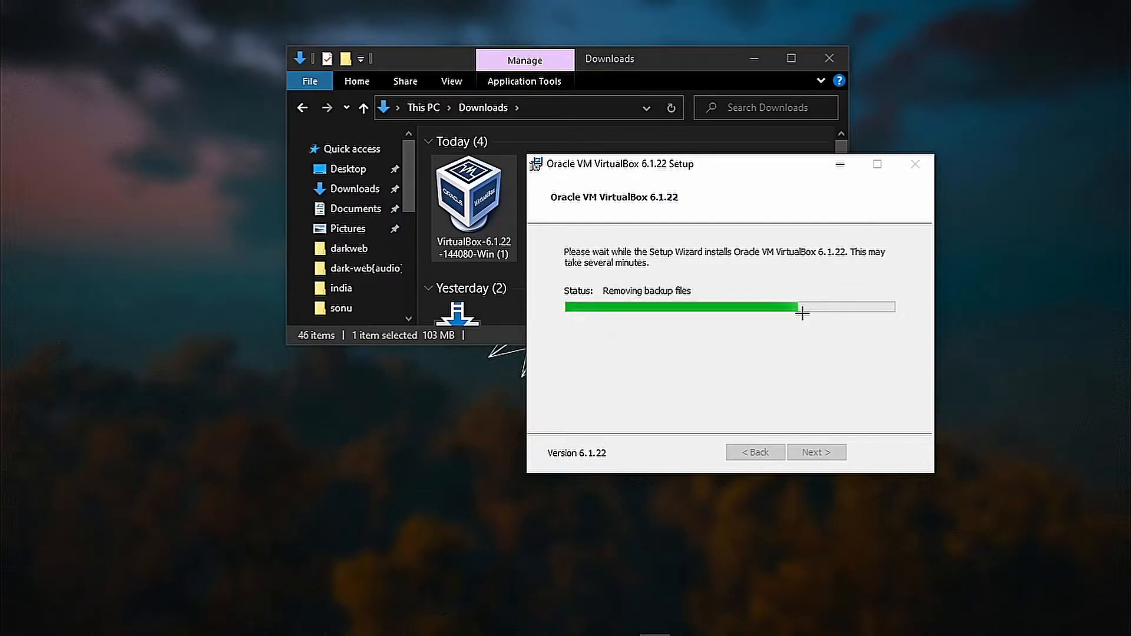
{"action": "left_click", "coordinate": [818, 450]}
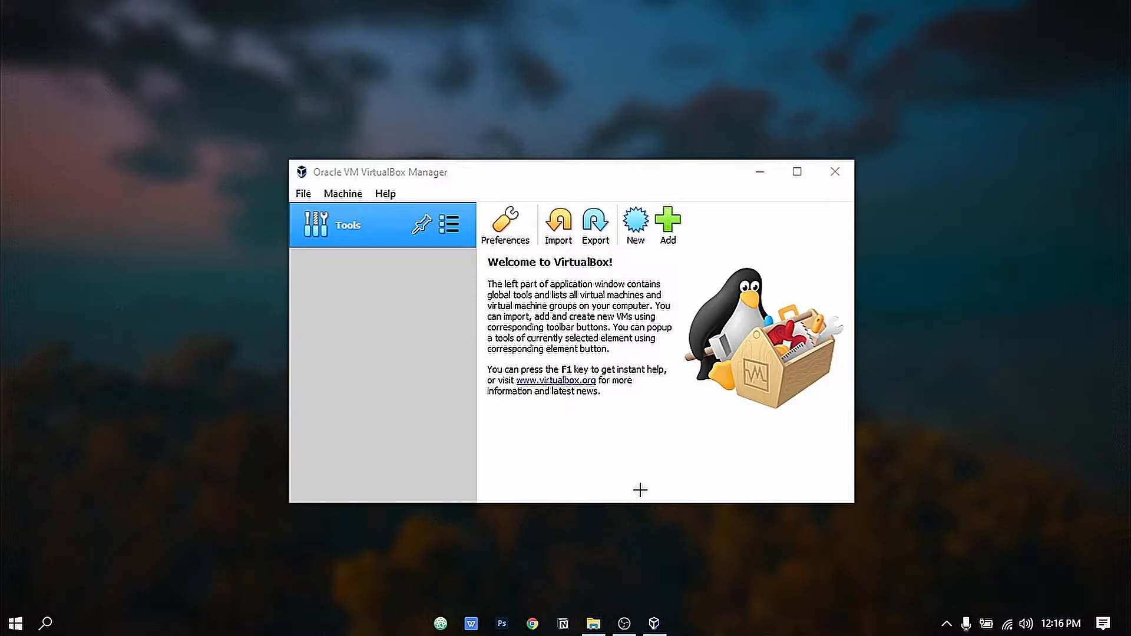
Move the VirtualBox Manager window higher and start a New virtual machine.
{"action": "left_click_drag", "start_coordinate": [500, 172], "coordinate": [520, 111]}
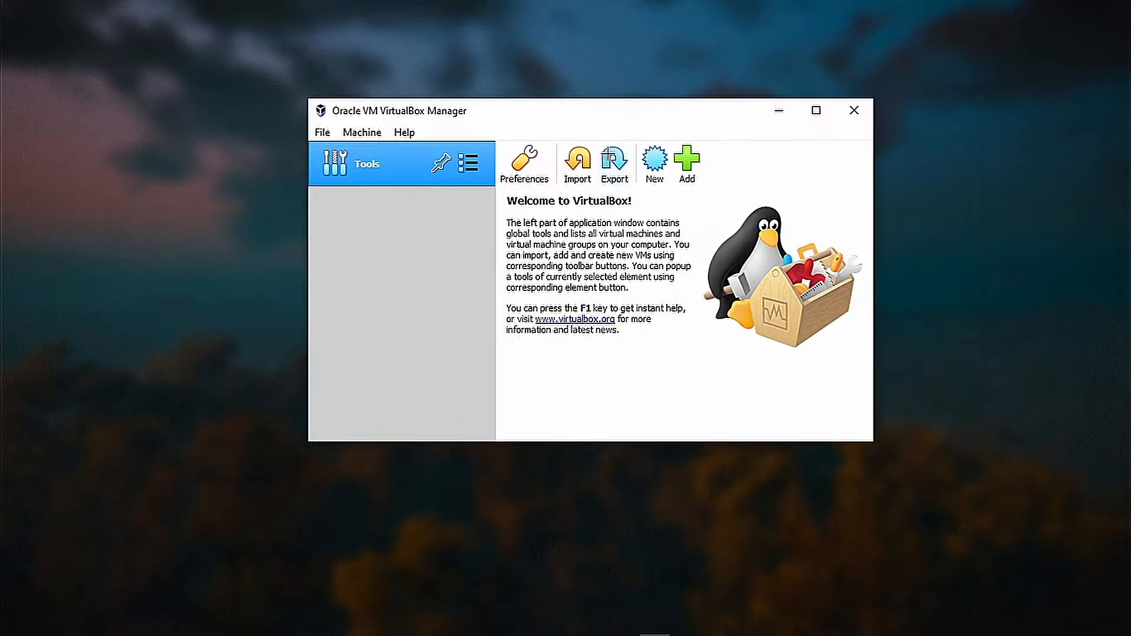
{"action": "left_click", "coordinate": [658, 162]}
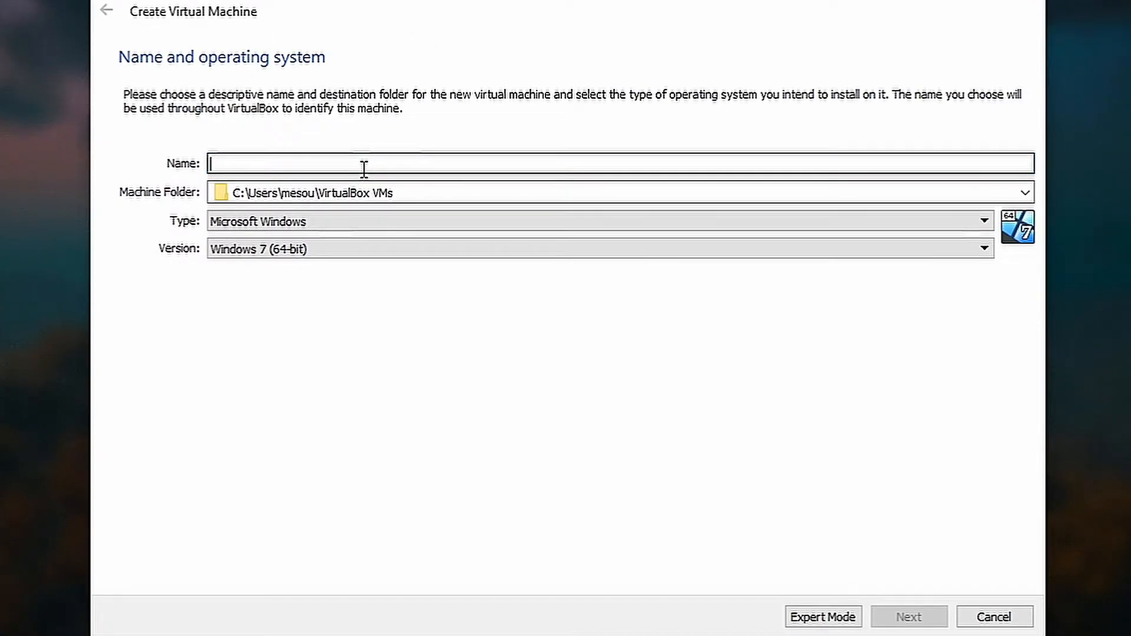
Name the machine 'Kali Linux' with type Linux and version Debian (64-bit).
{"action": "type", "text": "Kali "}
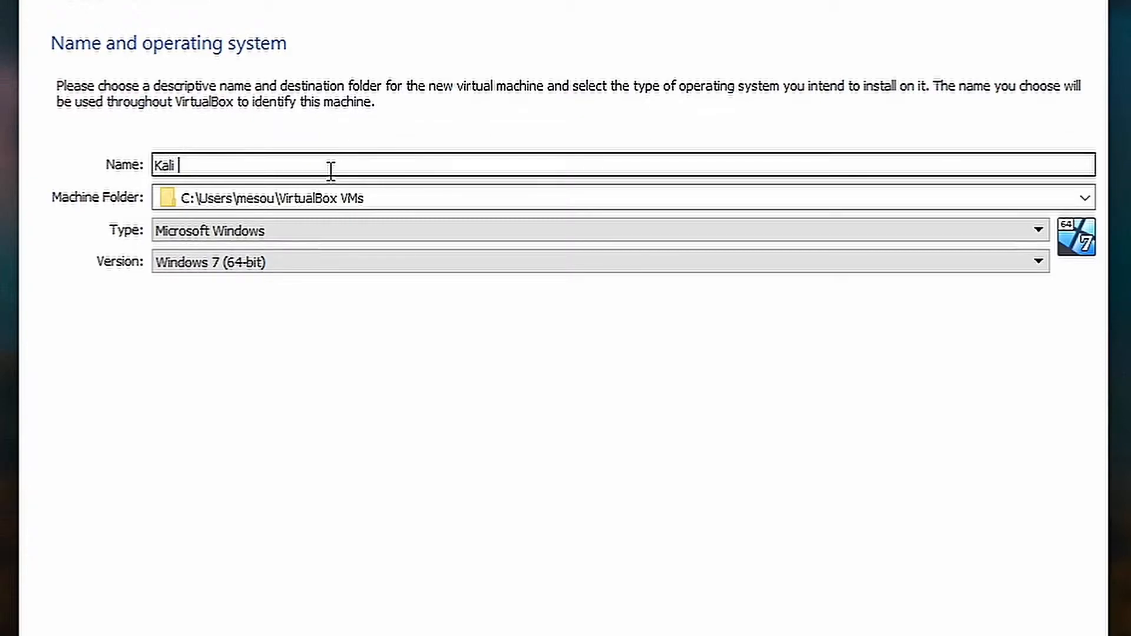
{"action": "type", "text": "Linux"}
{"action": "left_click", "coordinate": [318, 197]}
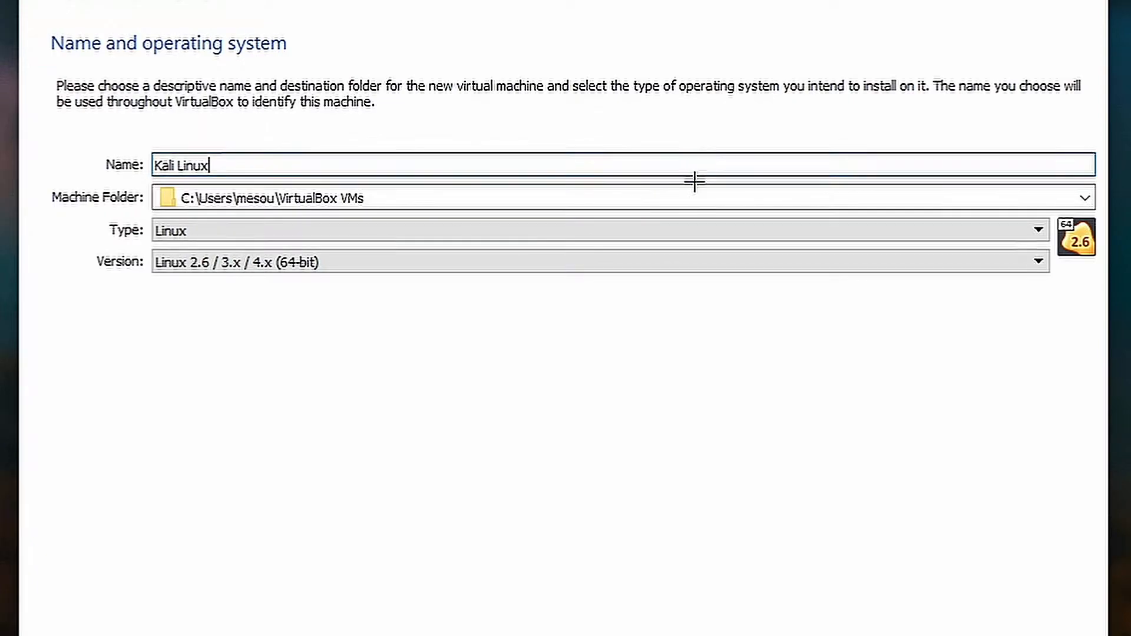
{"action": "left_click", "coordinate": [567, 237]}
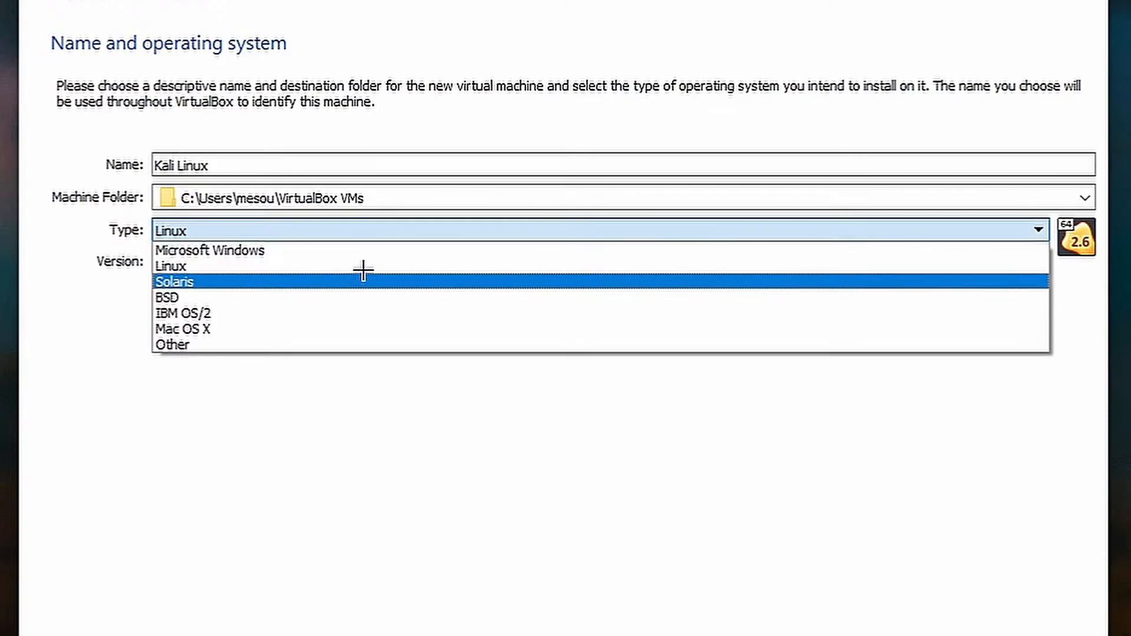
{"action": "left_click", "coordinate": [374, 267]}
{"action": "left_click", "coordinate": [399, 224]}
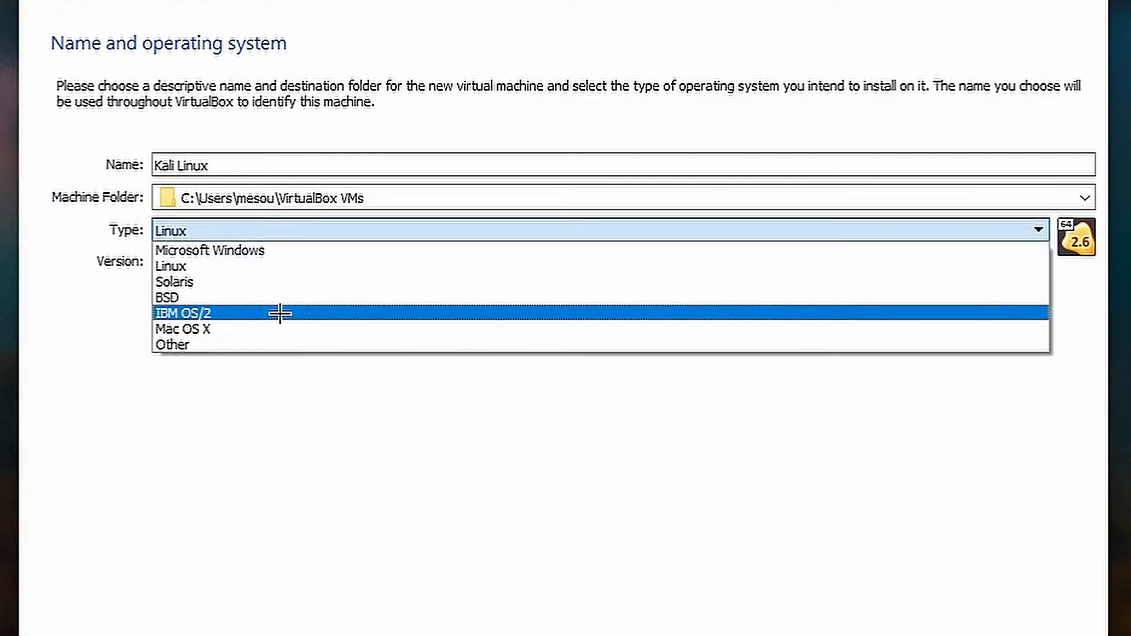
{"action": "left_click", "coordinate": [288, 265]}
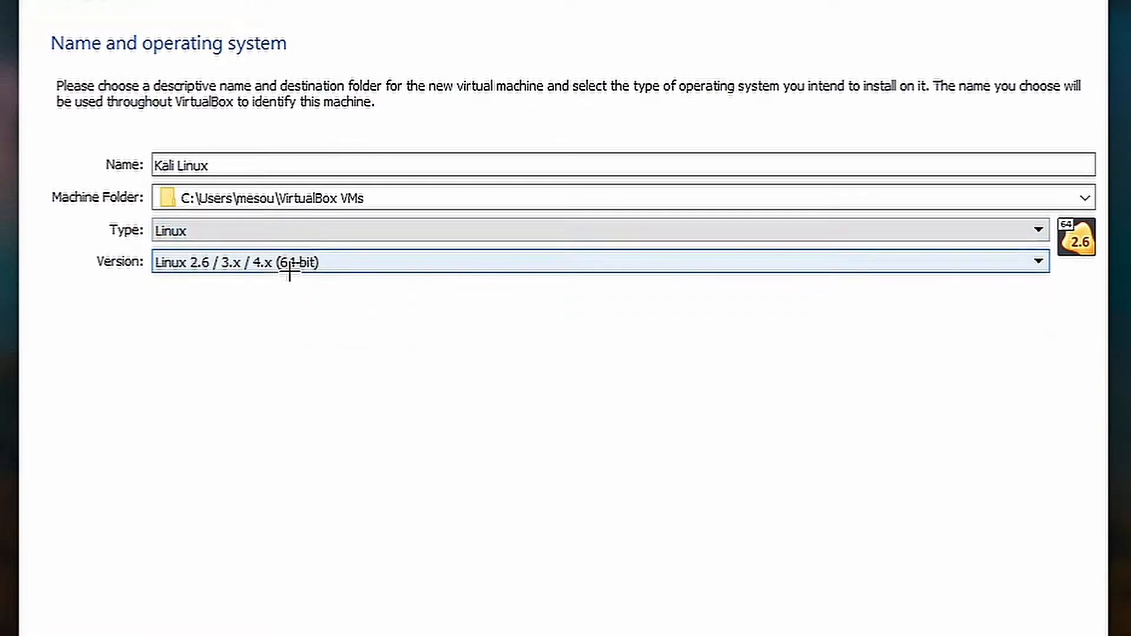
{"action": "left_click", "coordinate": [378, 257]}
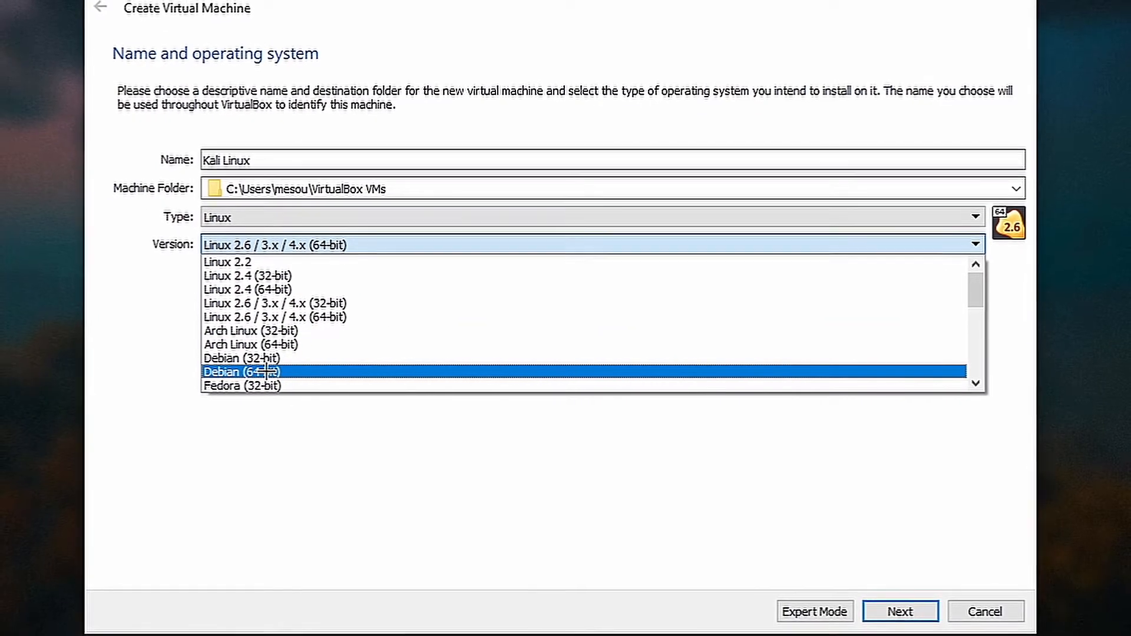
{"action": "left_click", "coordinate": [266, 371]}
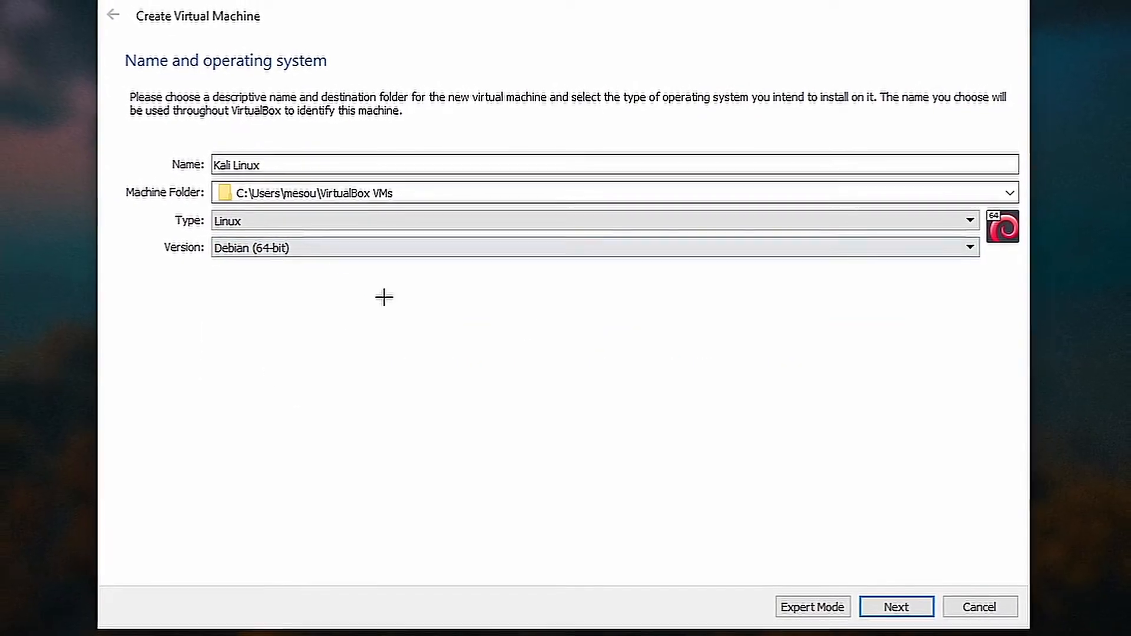
{"action": "left_click", "coordinate": [900, 598]}
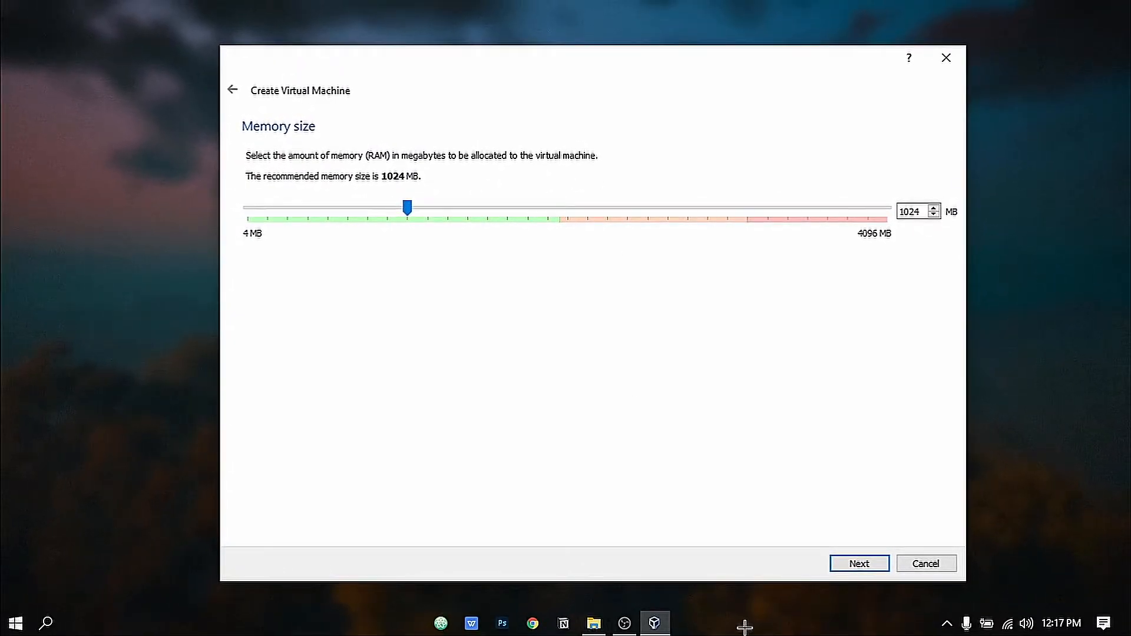
{"action": "right_click", "coordinate": [741, 629]}
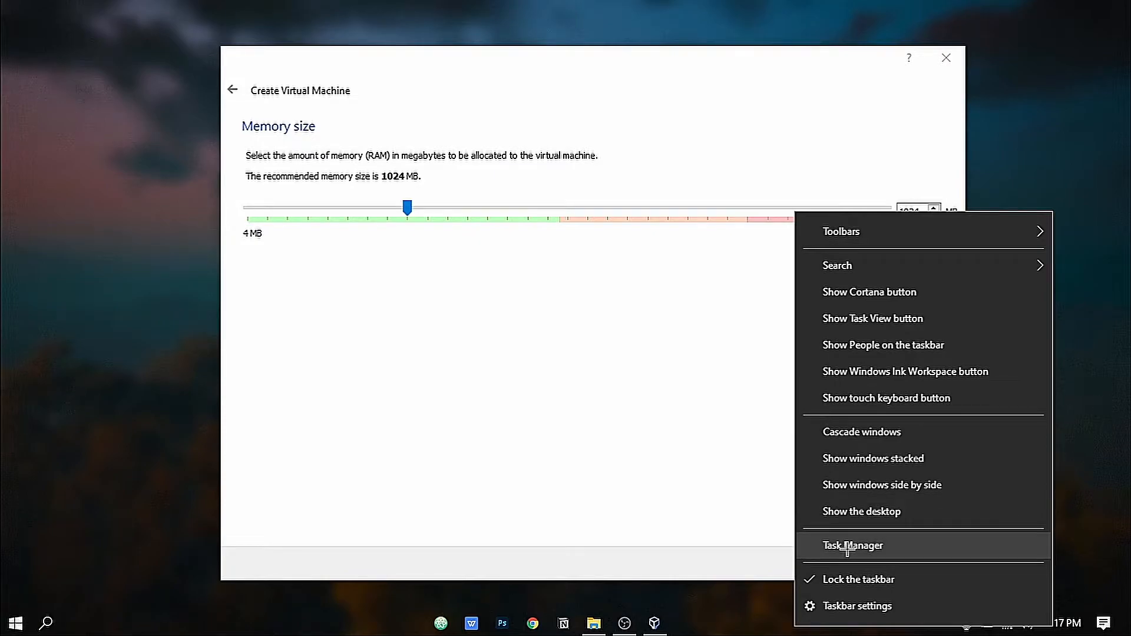
{"action": "left_click", "coordinate": [847, 547]}
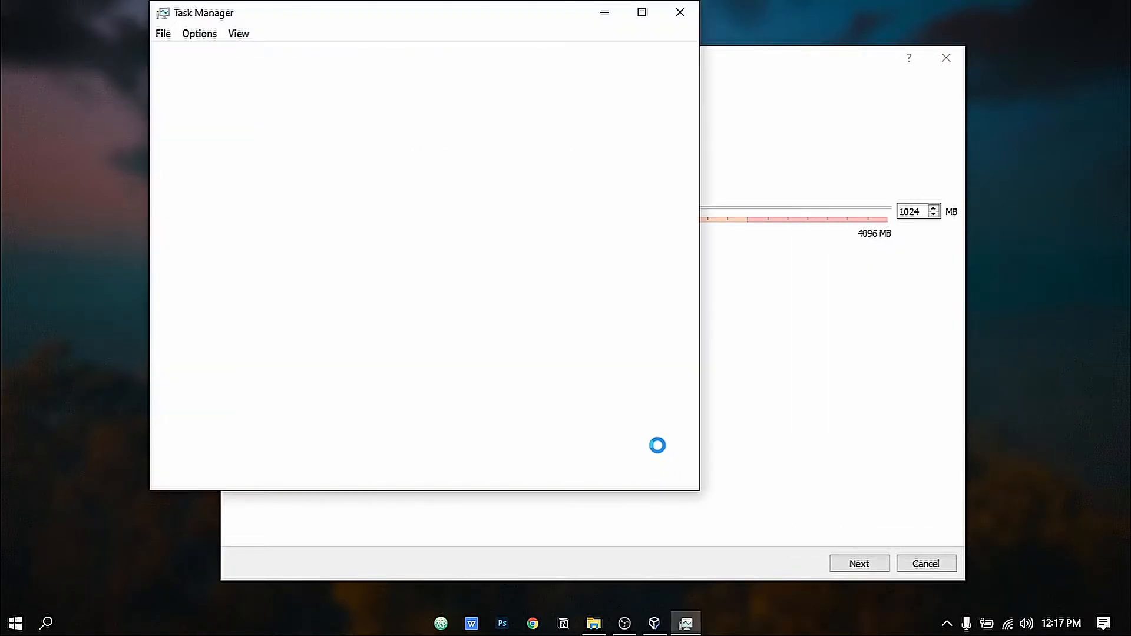
{"action": "left_click", "coordinate": [254, 53]}
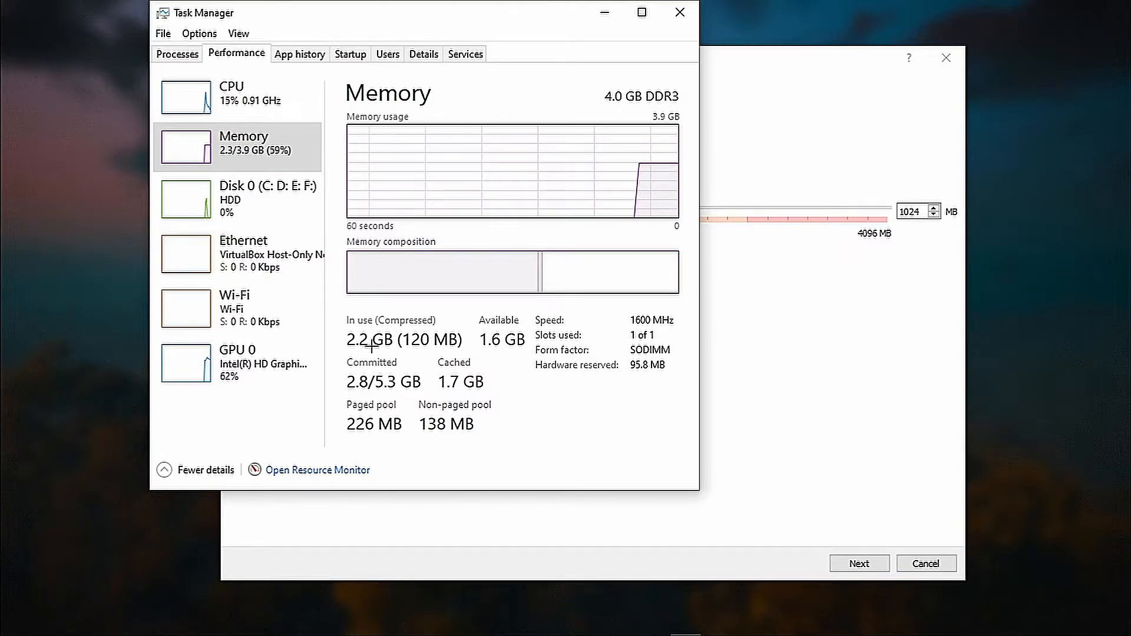
{"action": "left_click", "coordinate": [679, 12]}
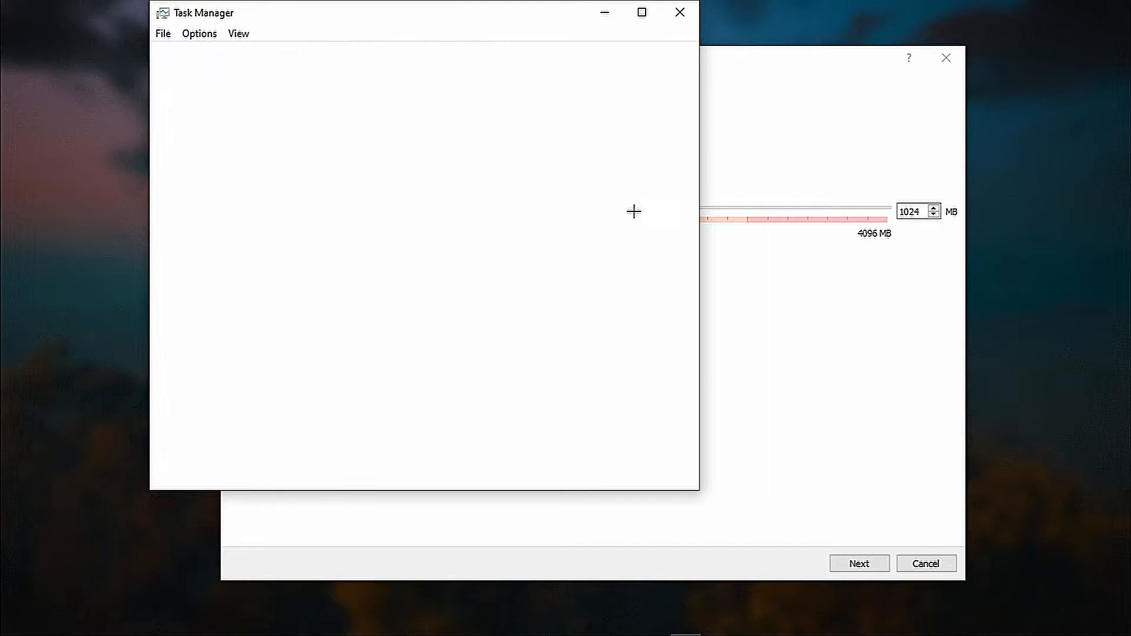
Set the machine's memory to about 2000 MB.
{"action": "left_click_drag", "start_coordinate": [407, 206], "coordinate": [559, 196]}
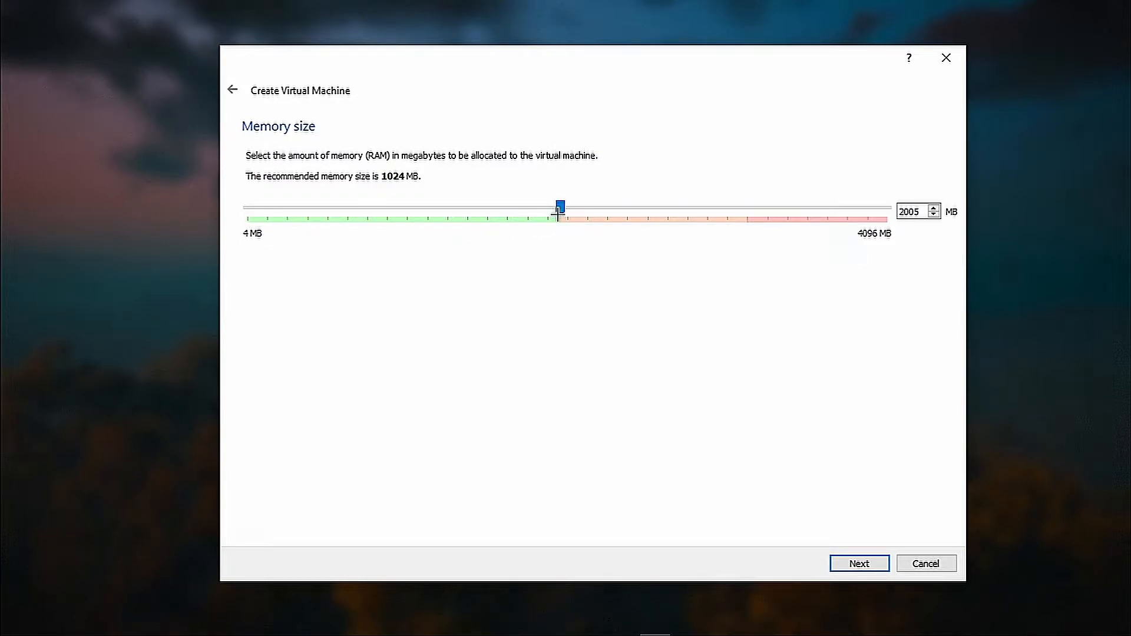
{"action": "mouse_move", "coordinate": [554, 208]}
{"action": "left_mouse_down"}
{"action": "mouse_move", "coordinate": [770, 202]}
{"action": "mouse_move", "coordinate": [535, 193]}
{"action": "mouse_move", "coordinate": [556, 198]}
{"action": "left_mouse_up"}
{"action": "left_click", "coordinate": [871, 559]}
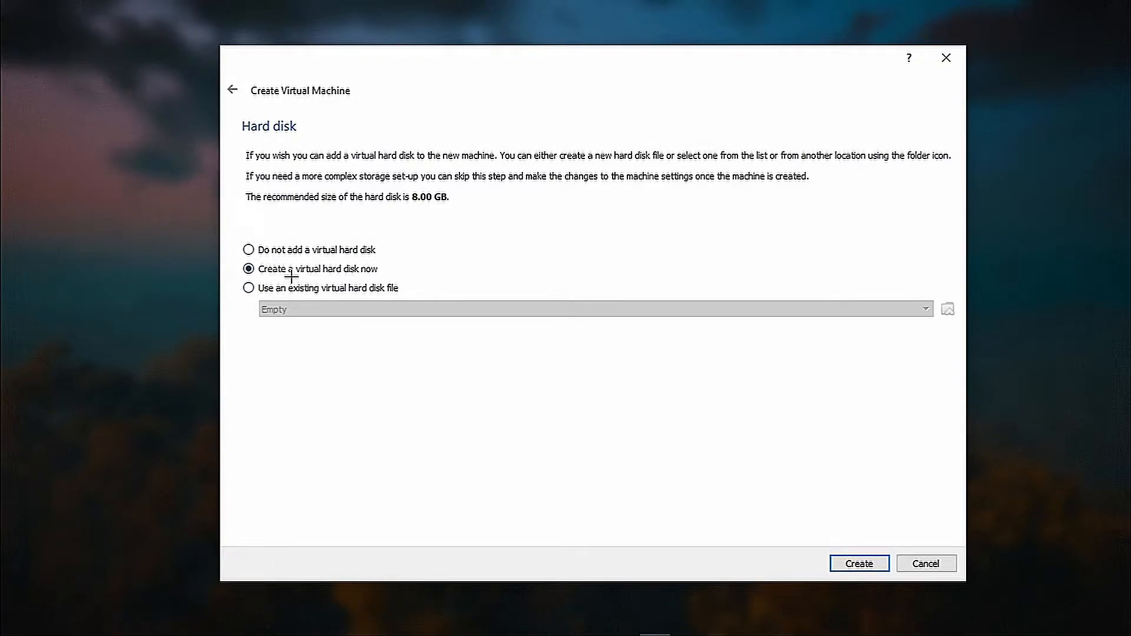
Create a dynamically allocated 100 GB VDI virtual hard disk.
{"action": "left_click", "coordinate": [843, 563]}
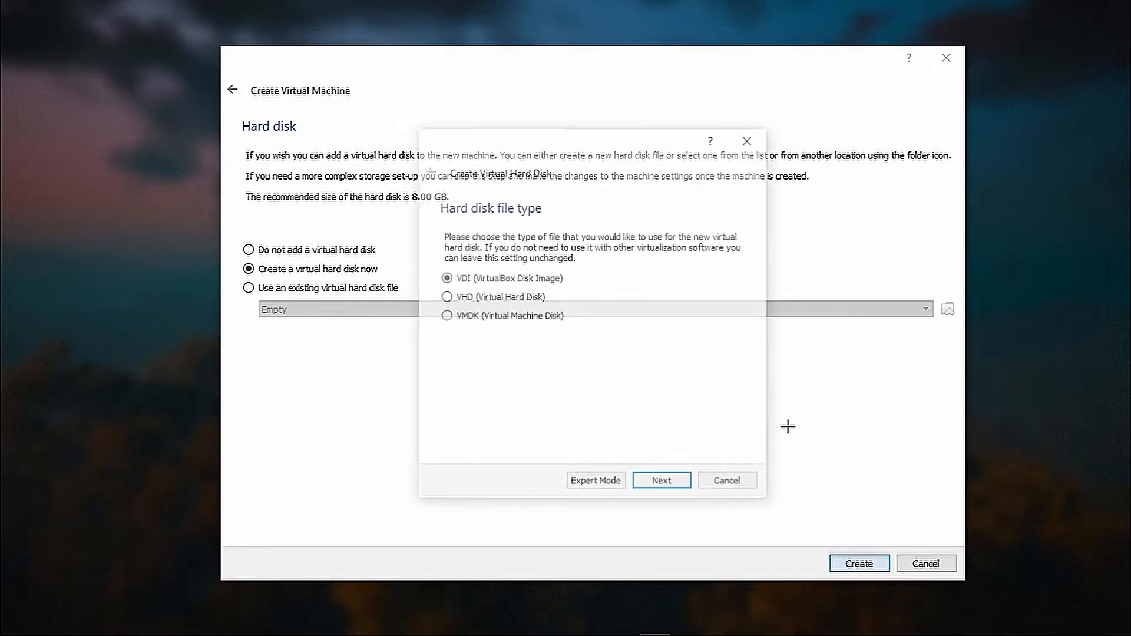
{"action": "left_click", "coordinate": [663, 480]}
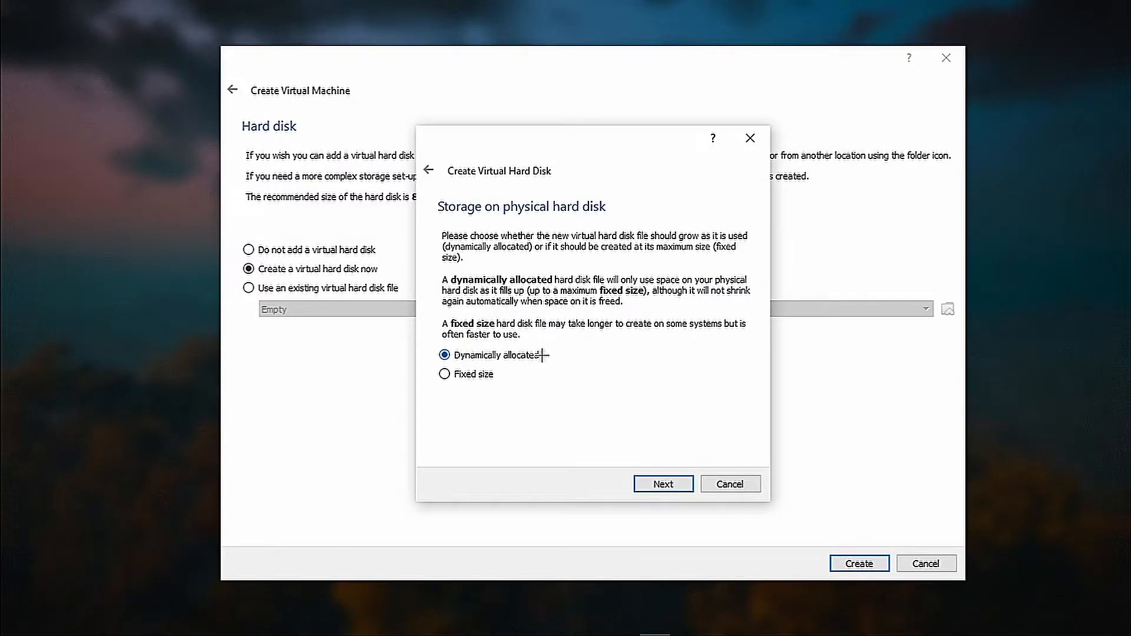
{"action": "left_click", "coordinate": [648, 482]}
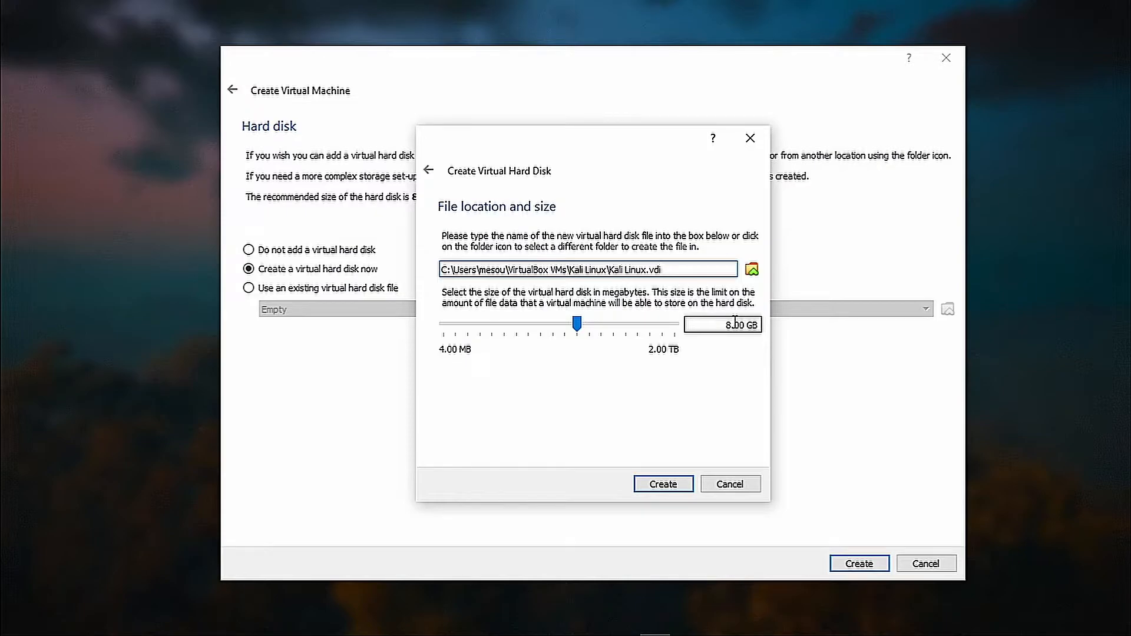
{"action": "left_click_drag", "start_coordinate": [577, 323], "coordinate": [615, 318]}
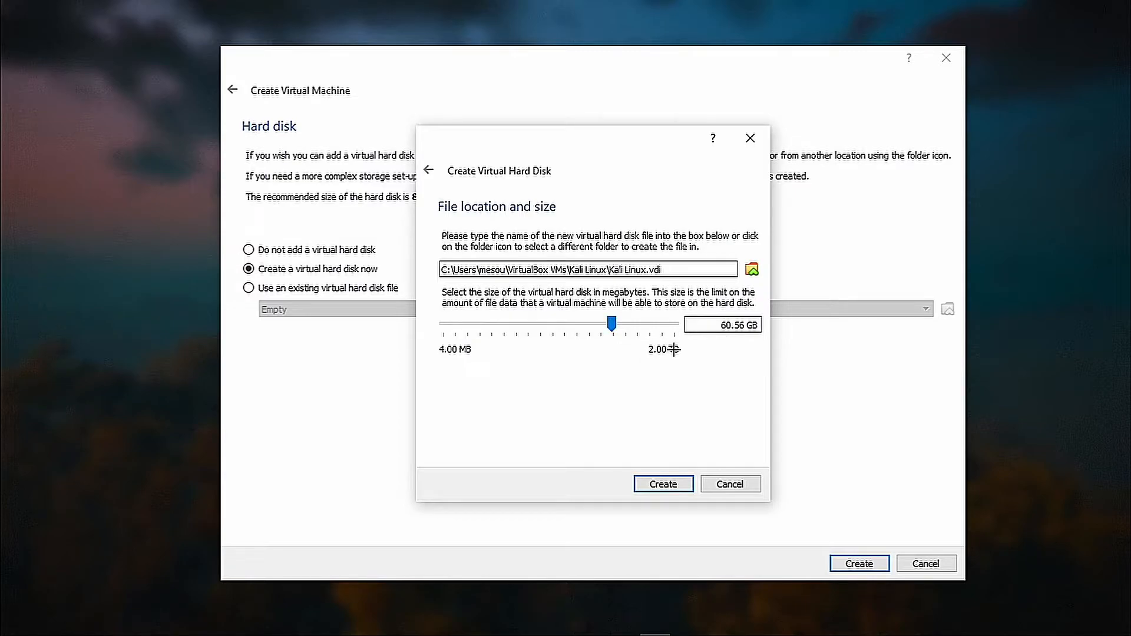
{"action": "left_click_drag", "start_coordinate": [610, 323], "coordinate": [621, 321]}
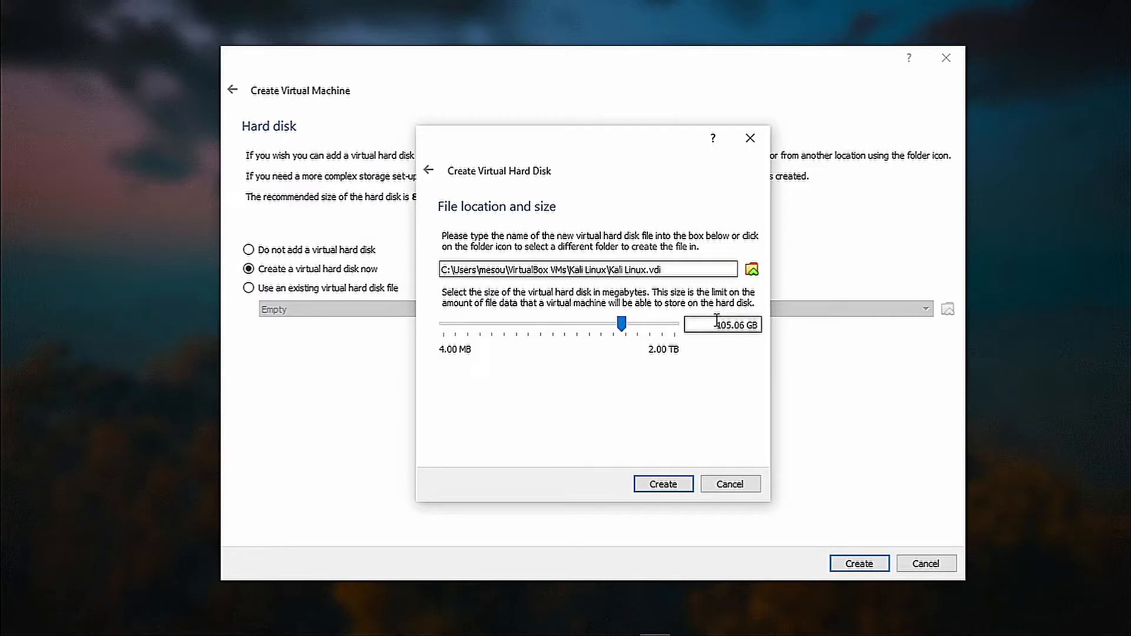
{"action": "left_click_drag", "start_coordinate": [741, 326], "coordinate": [712, 317]}
{"action": "key", "text": "BackSpace"}
{"action": "type", "text": "10"}
{"action": "key", "text": "Delete"}
{"action": "type", "text": "0"}
{"action": "left_click", "coordinate": [684, 483]}
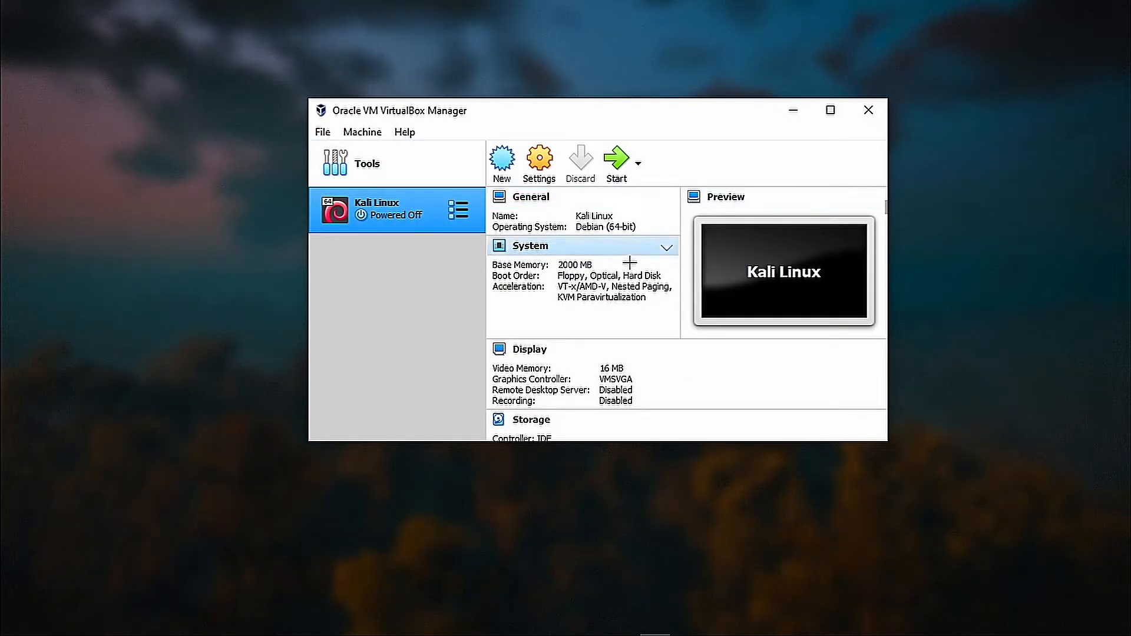
Set Drag'n'Drop and Shared Clipboard to Bidirectional in General > Advanced settings.
{"action": "left_click", "coordinate": [528, 152]}
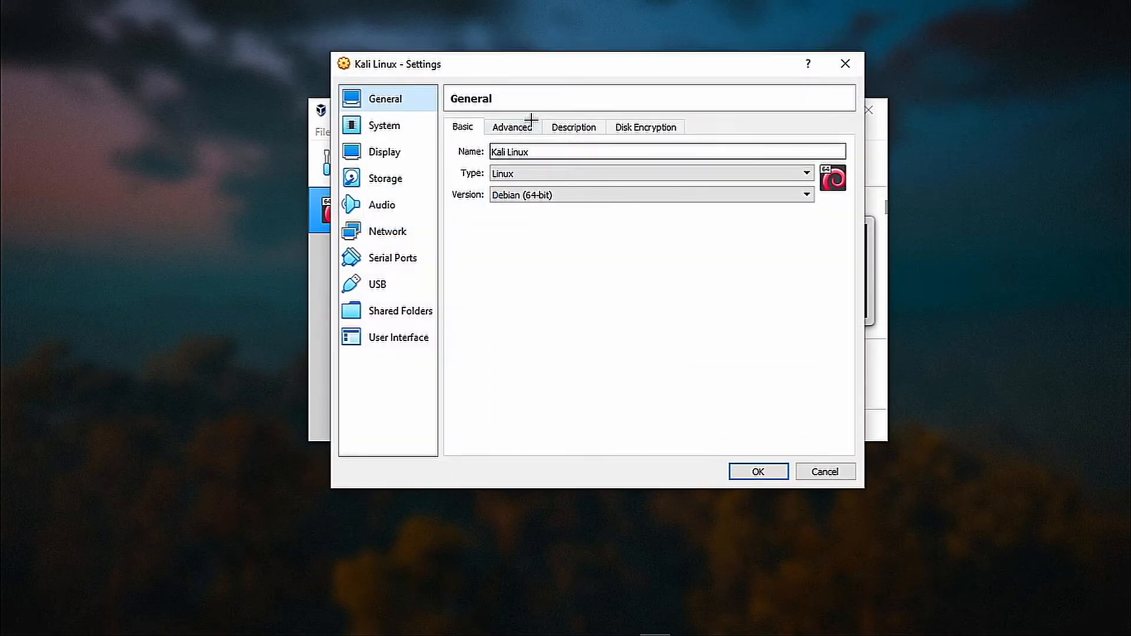
{"action": "left_click", "coordinate": [524, 127]}
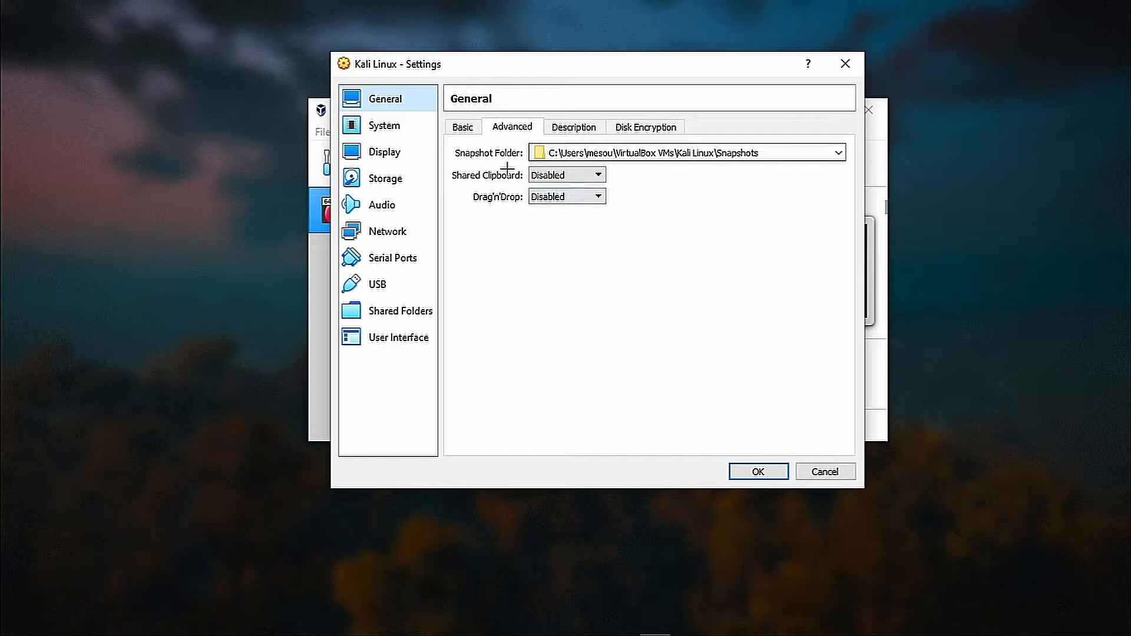
{"action": "left_click", "coordinate": [559, 197]}
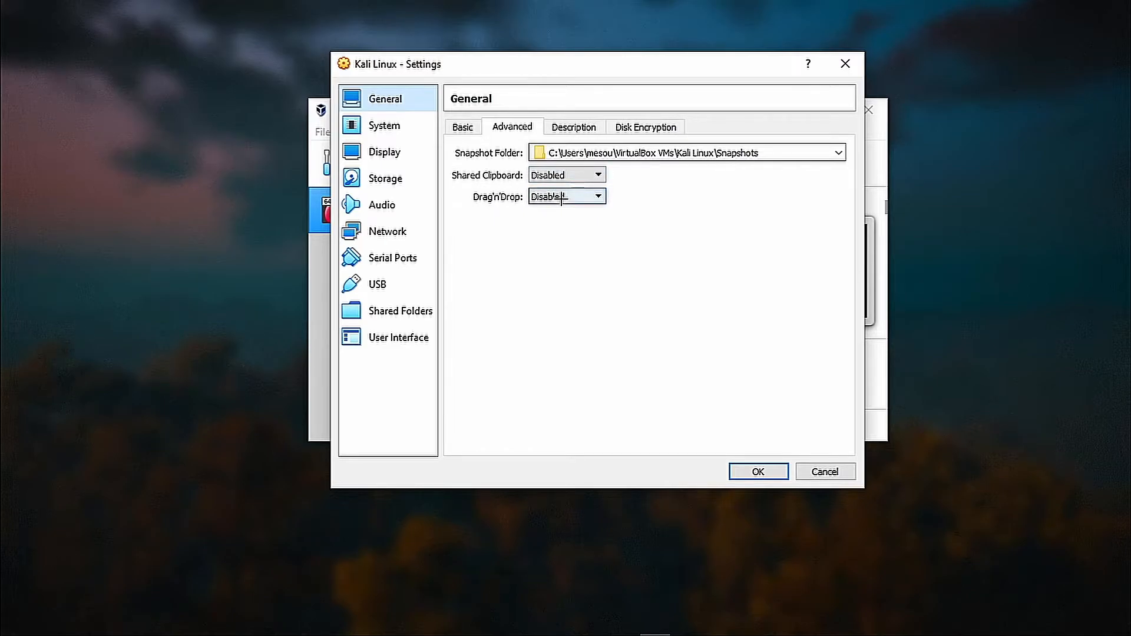
{"action": "left_click", "coordinate": [562, 243]}
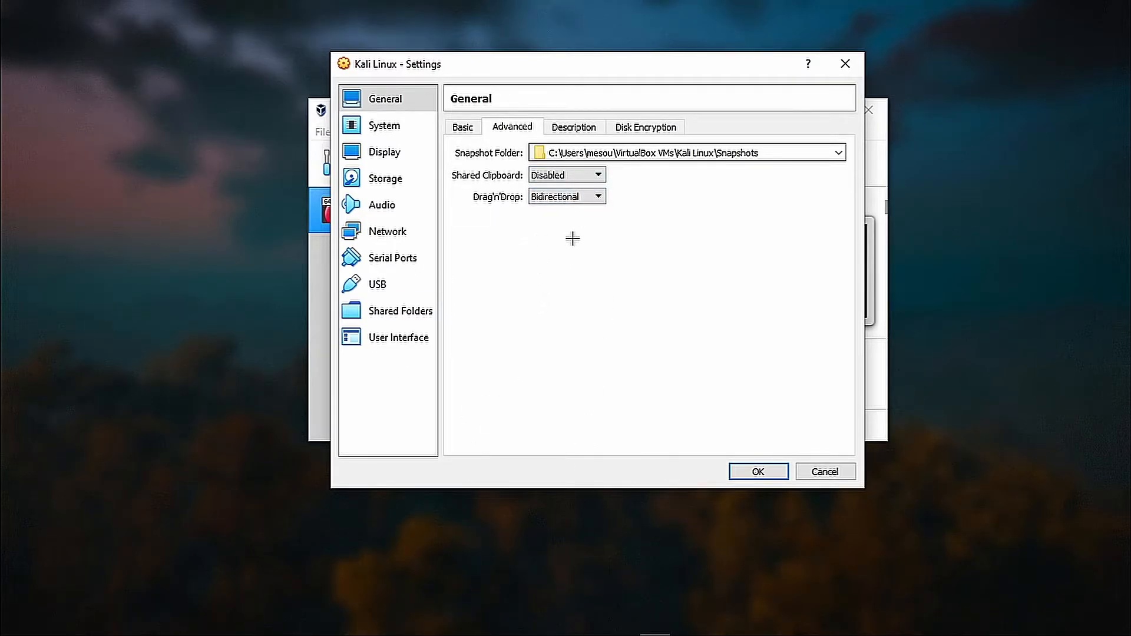
{"action": "left_click", "coordinate": [586, 176]}
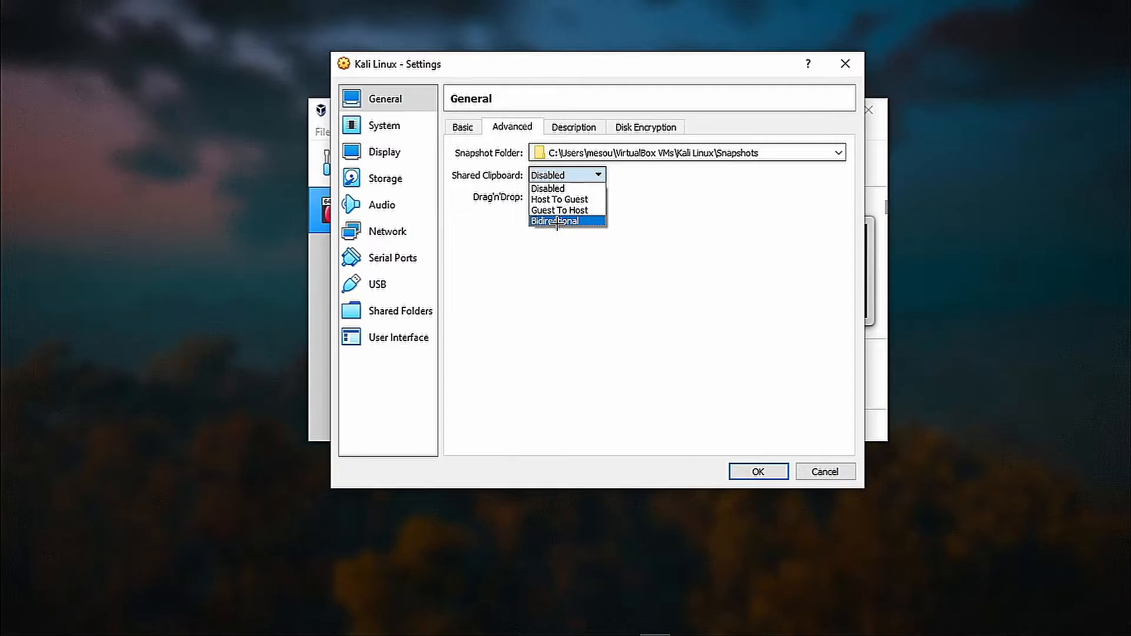
{"action": "left_click", "coordinate": [557, 222]}
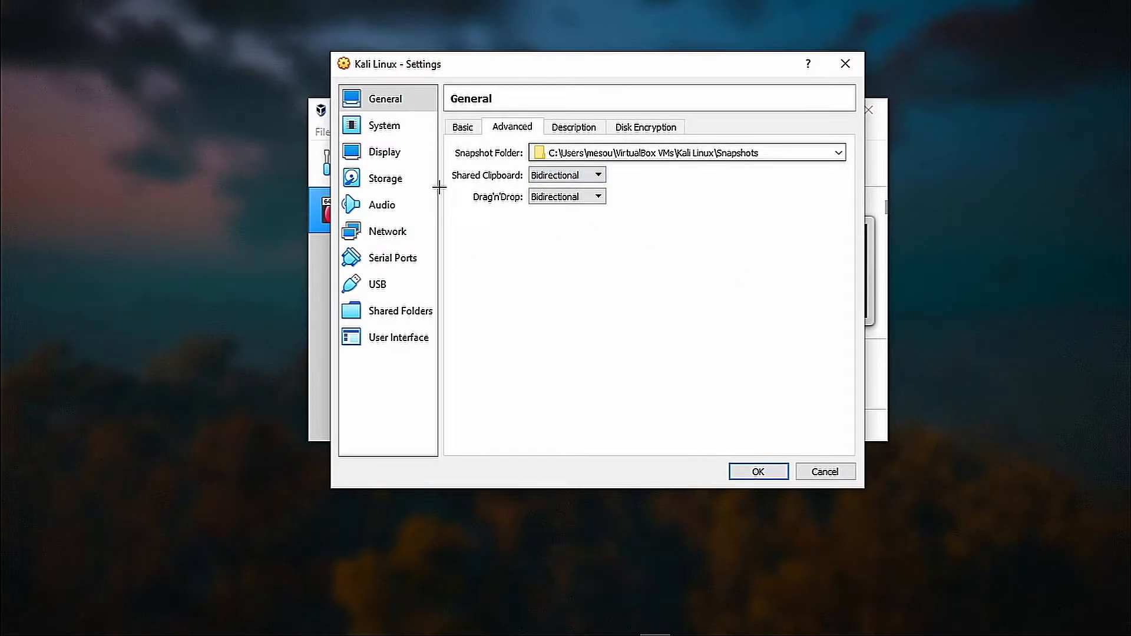
{"action": "left_click", "coordinate": [405, 125]}
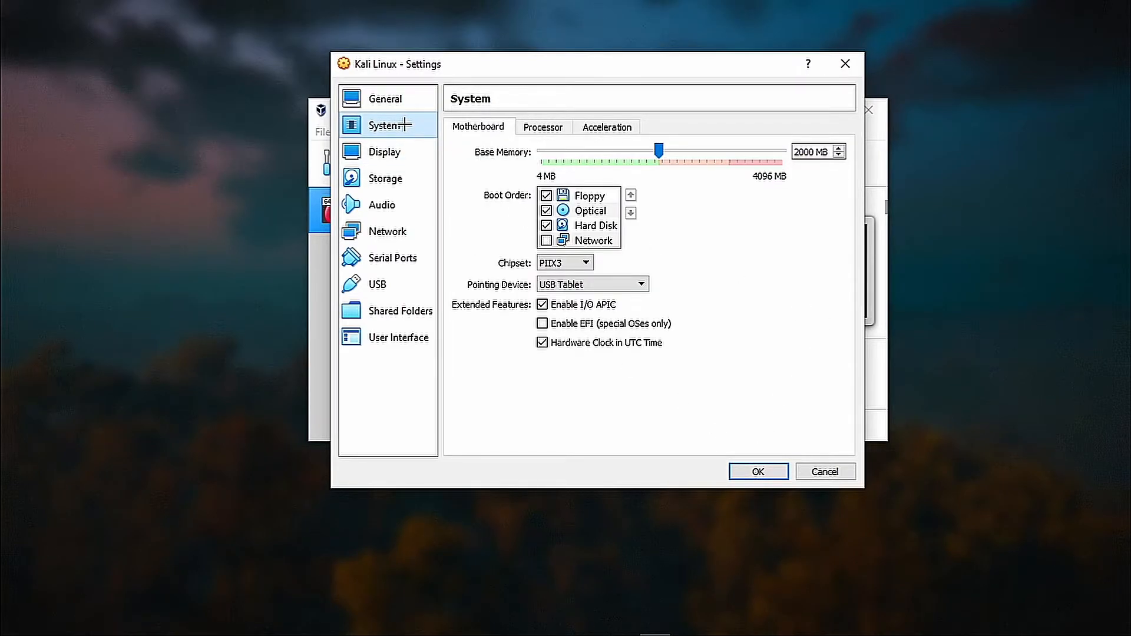
Set Processor(s) to 2 on the System Processor tab.
{"action": "left_click", "coordinate": [542, 126]}
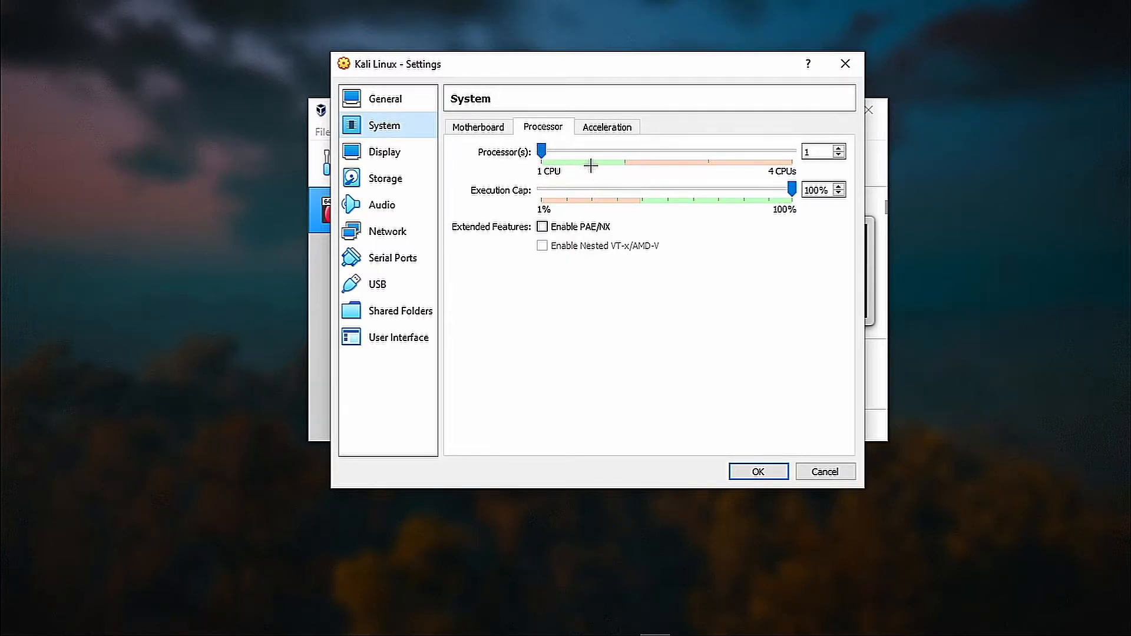
{"action": "left_click_drag", "start_coordinate": [540, 152], "coordinate": [620, 148]}
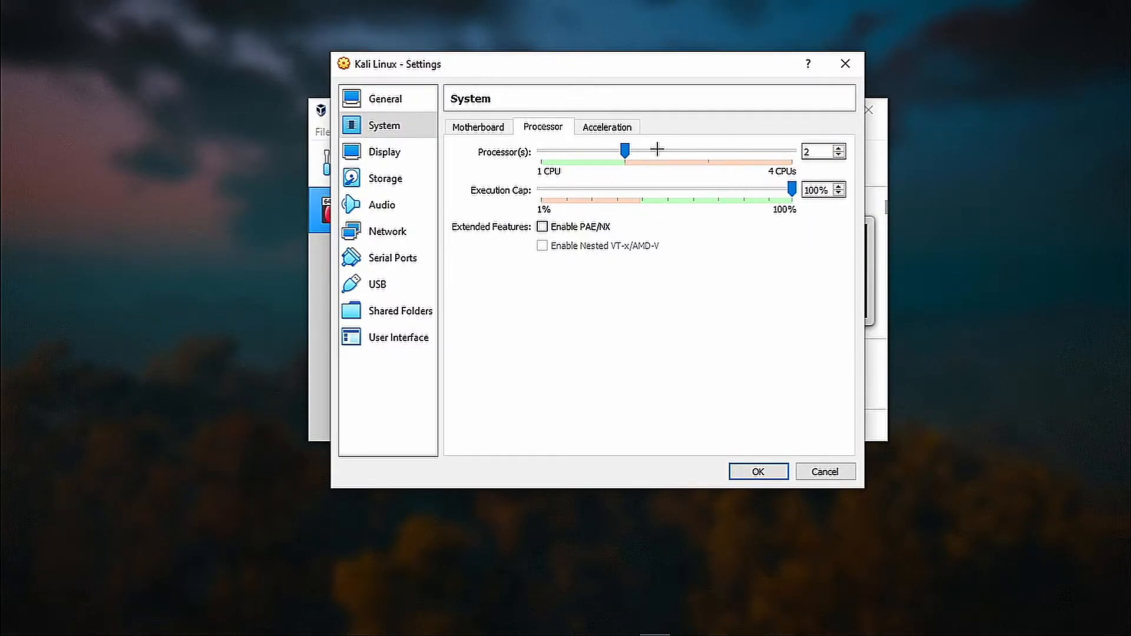
{"action": "left_click", "coordinate": [375, 175]}
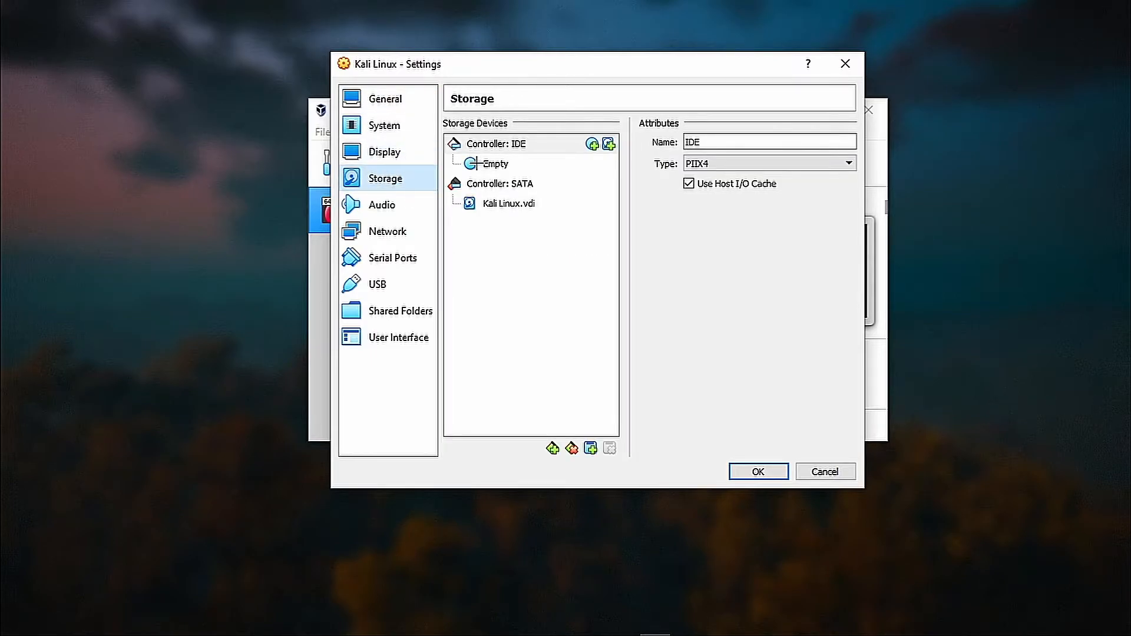
Load kali-linux-2021.1-installer-amd64.iso from Downloads into the empty optical drive.
{"action": "left_click", "coordinate": [475, 163]}
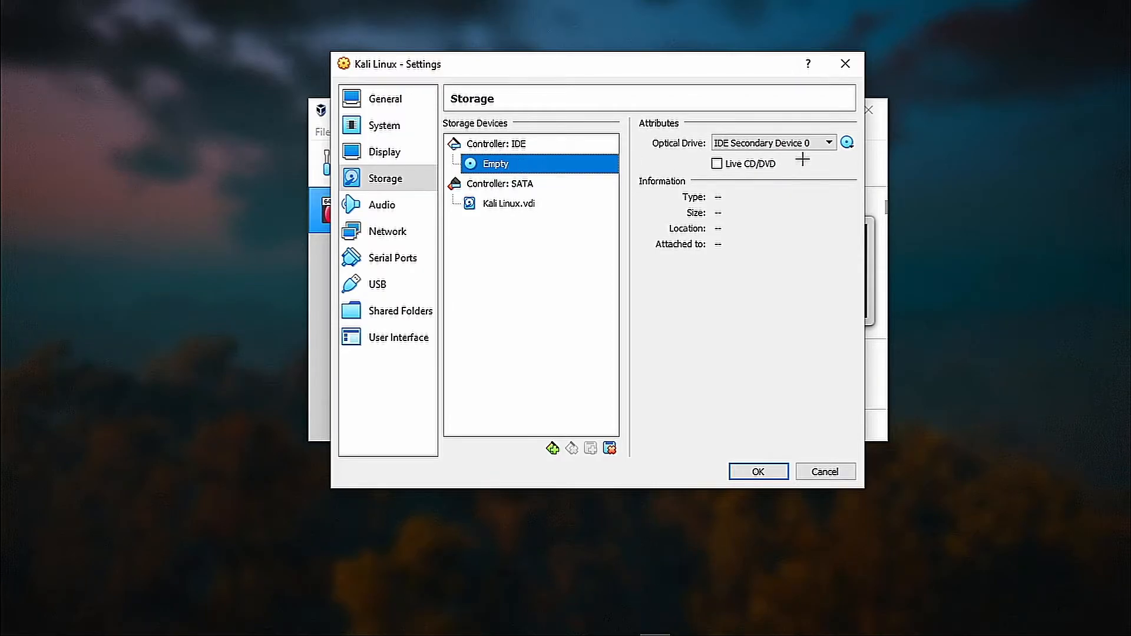
{"action": "left_click", "coordinate": [846, 142]}
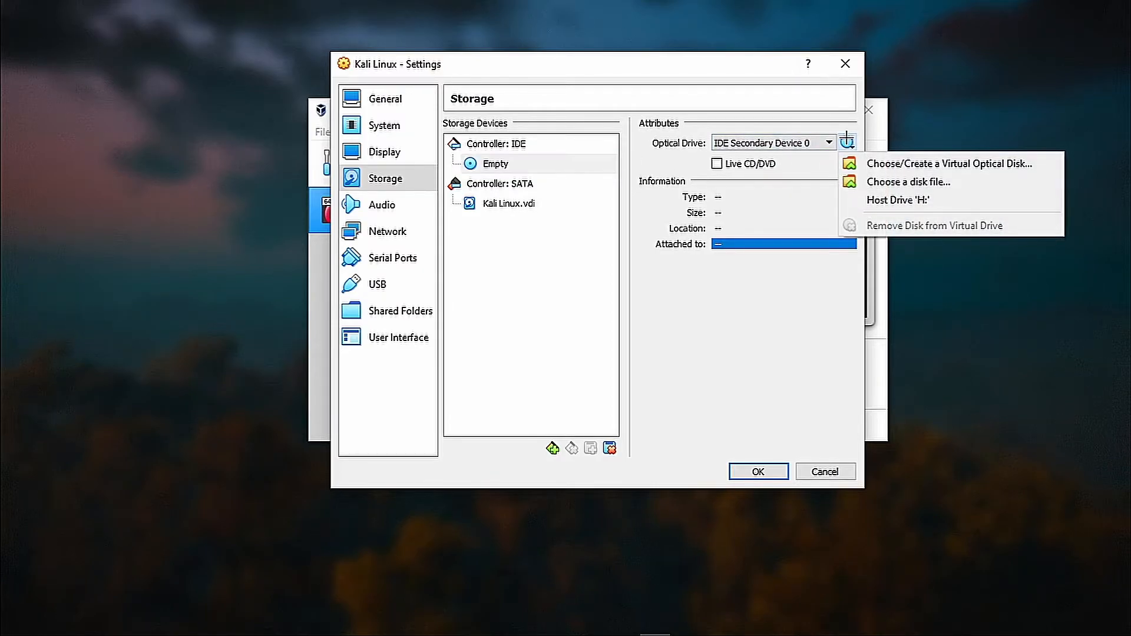
{"action": "left_click", "coordinate": [870, 182]}
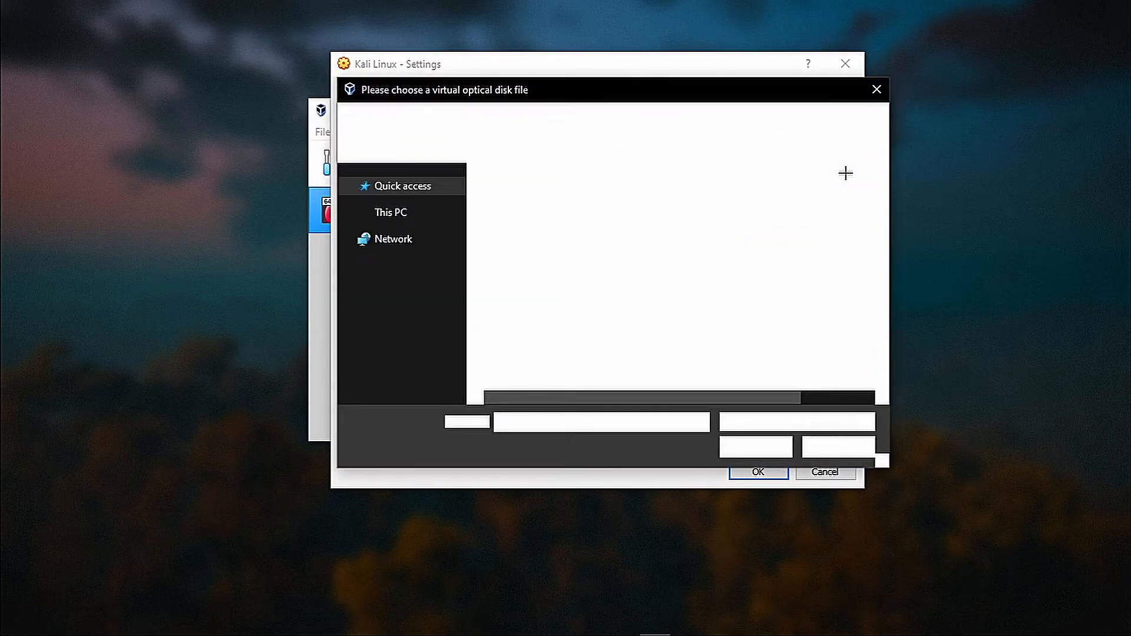
{"action": "left_click", "coordinate": [406, 246]}
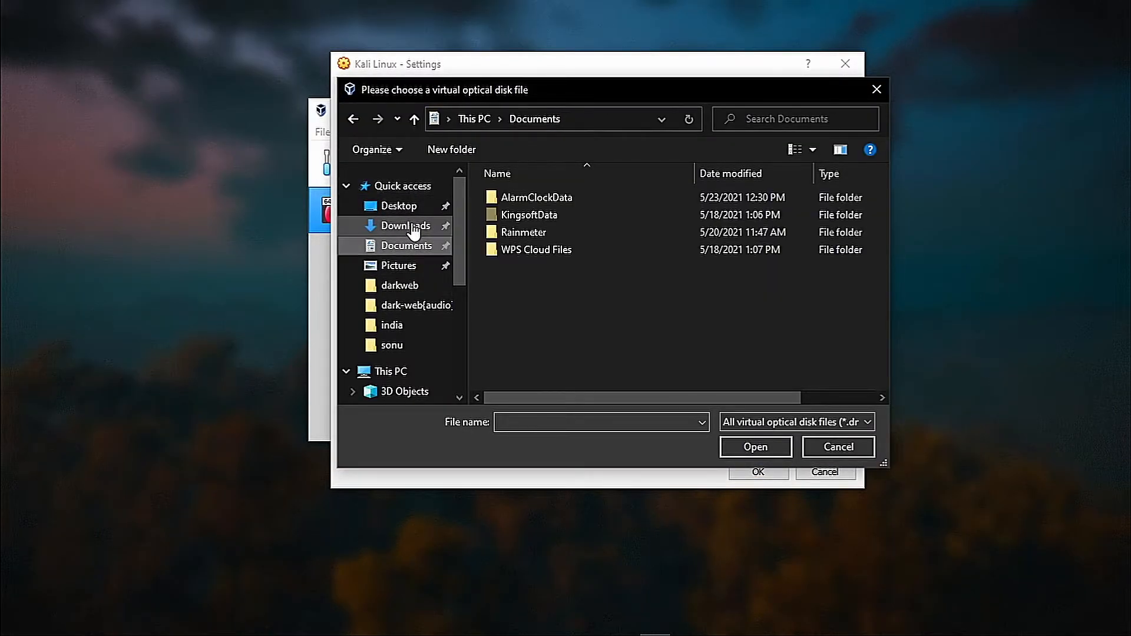
{"action": "left_click", "coordinate": [405, 226]}
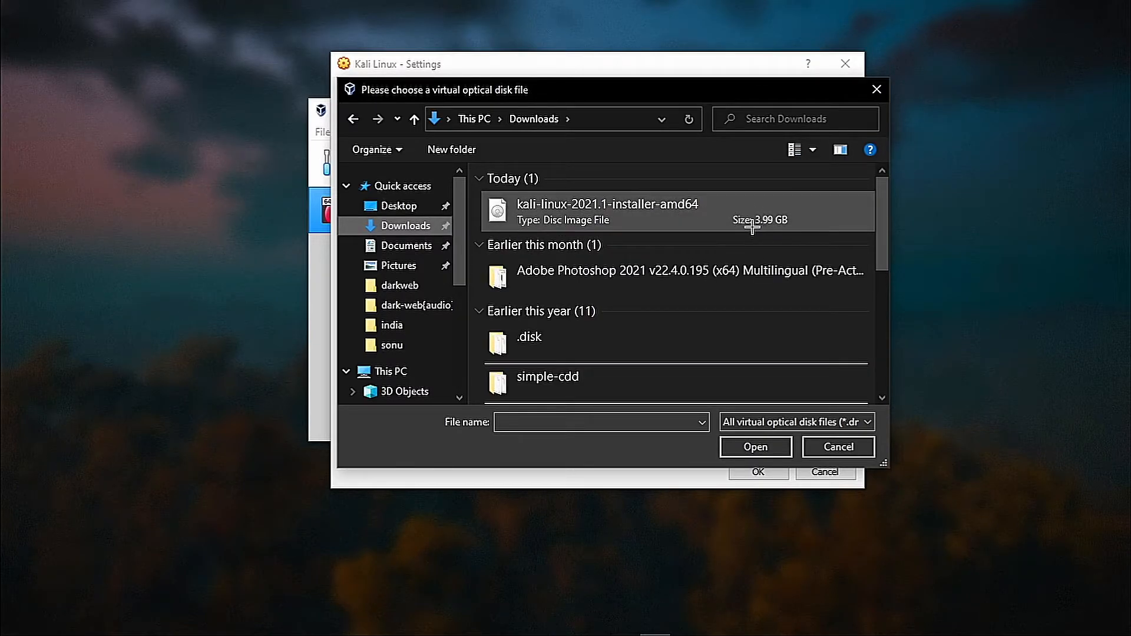
{"action": "left_click", "coordinate": [606, 213]}
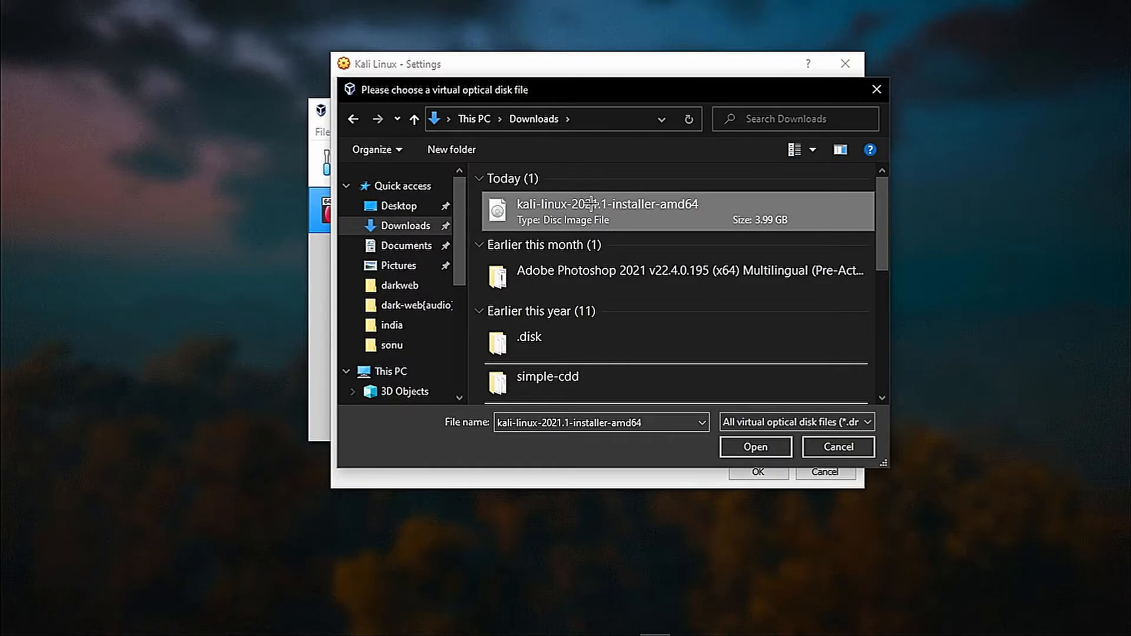
{"action": "left_click", "coordinate": [775, 449]}
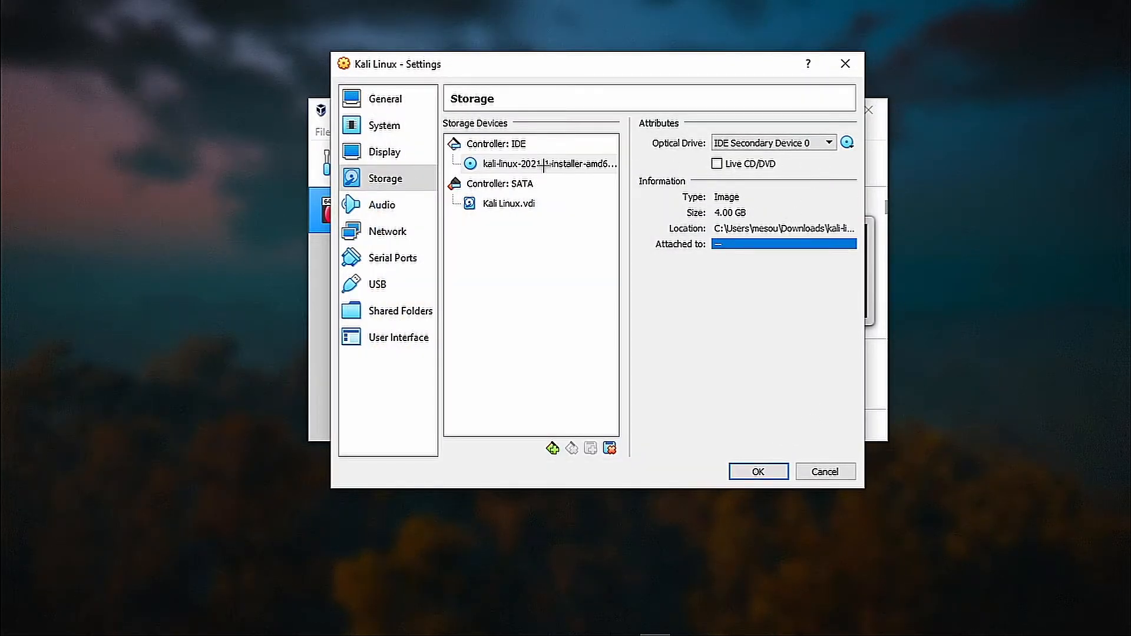
{"action": "left_click_drag", "start_coordinate": [863, 155], "coordinate": [1073, 155]}
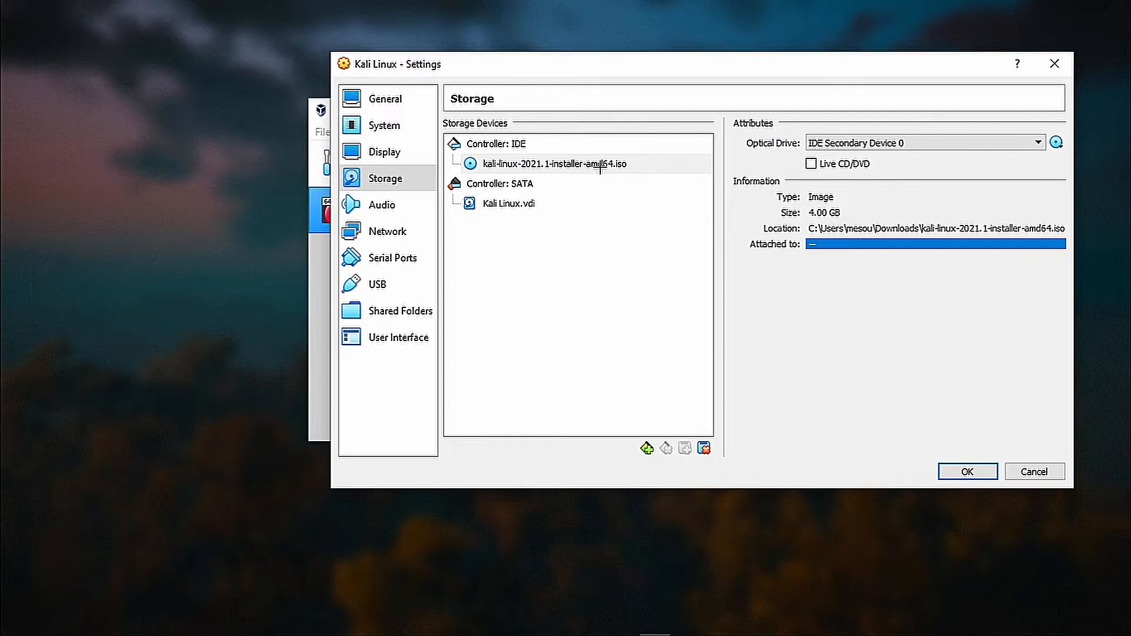
{"action": "left_click", "coordinate": [380, 231]}
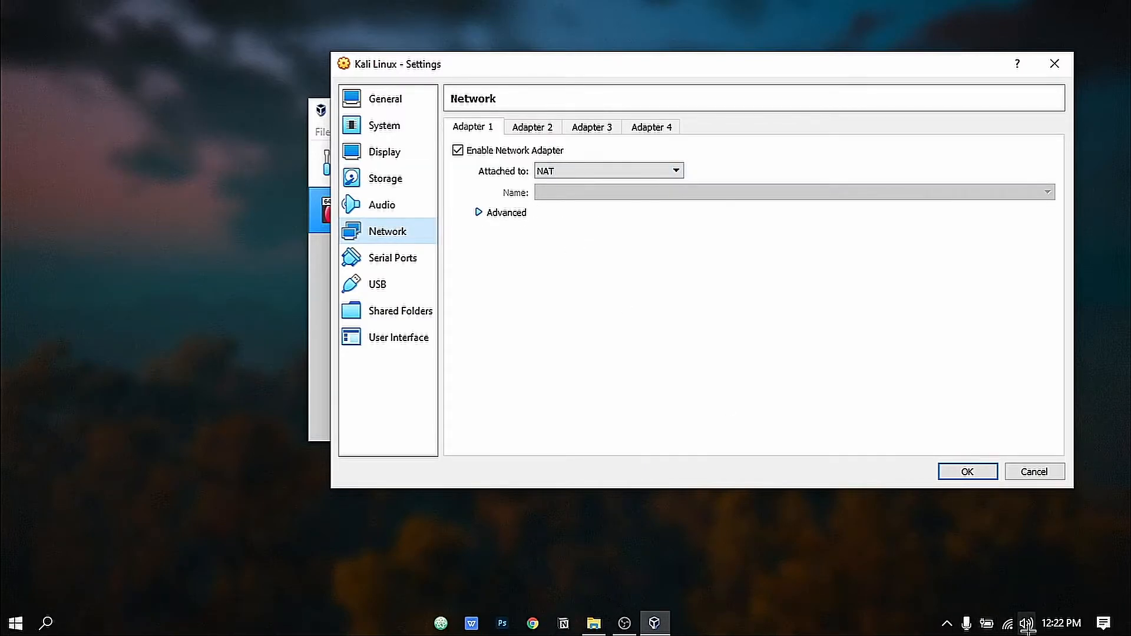
Try Bridged Adapter for Adapter 1, revert to NAT, save the settings, and maximize the Manager.
{"action": "mouse_move", "coordinate": [1007, 628]}
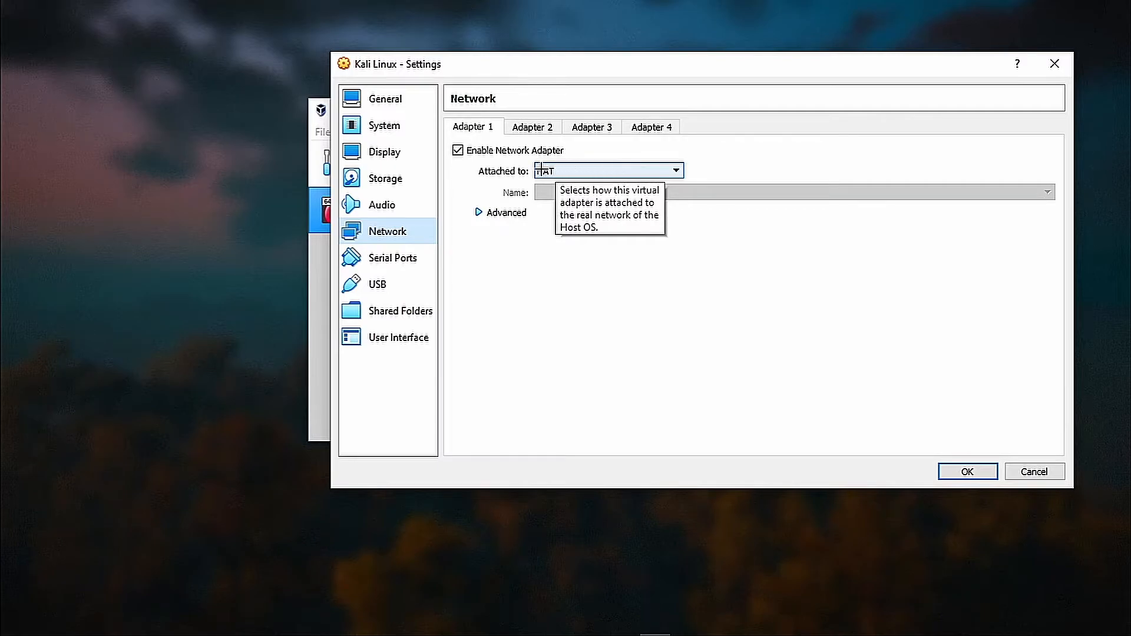
{"action": "left_click", "coordinate": [575, 170]}
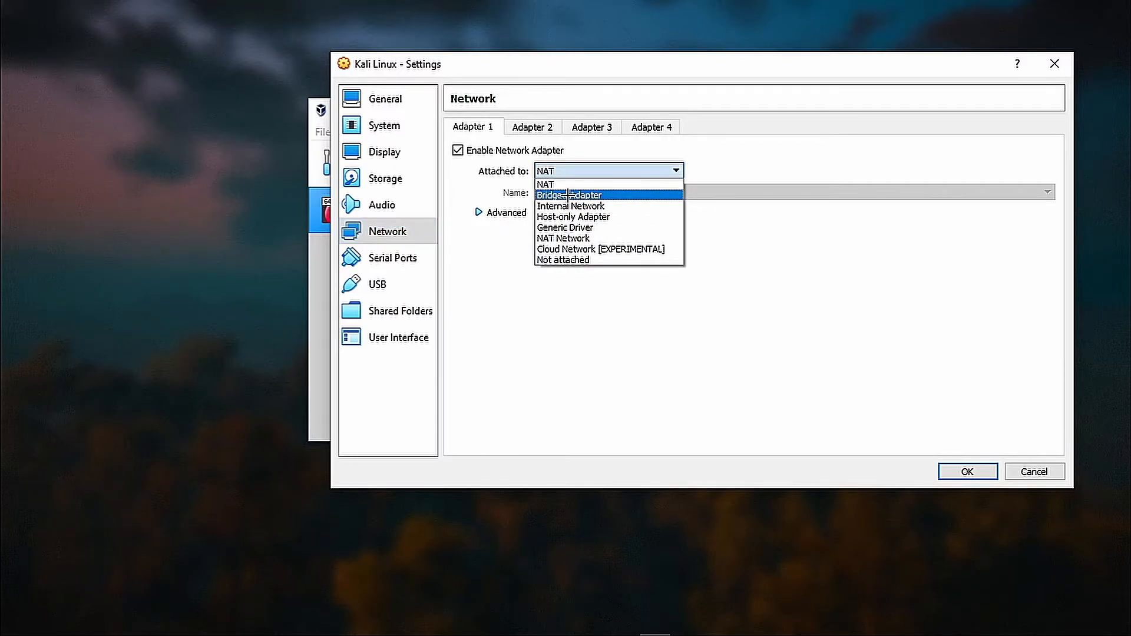
{"action": "left_click", "coordinate": [582, 195]}
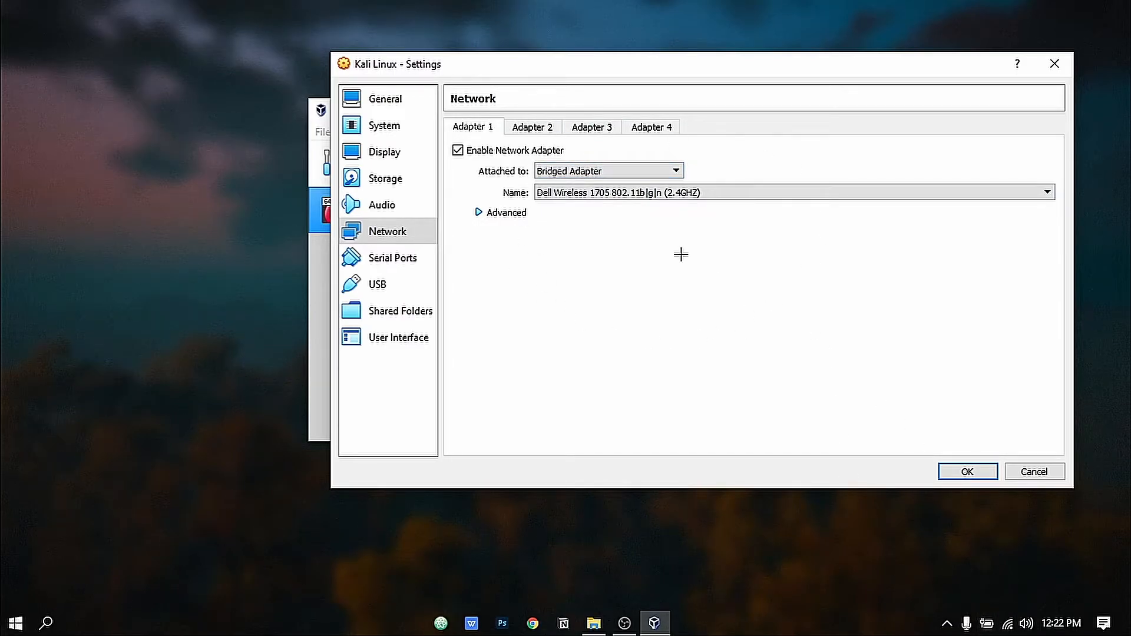
{"action": "left_click", "coordinate": [637, 172]}
{"action": "left_click", "coordinate": [635, 184]}
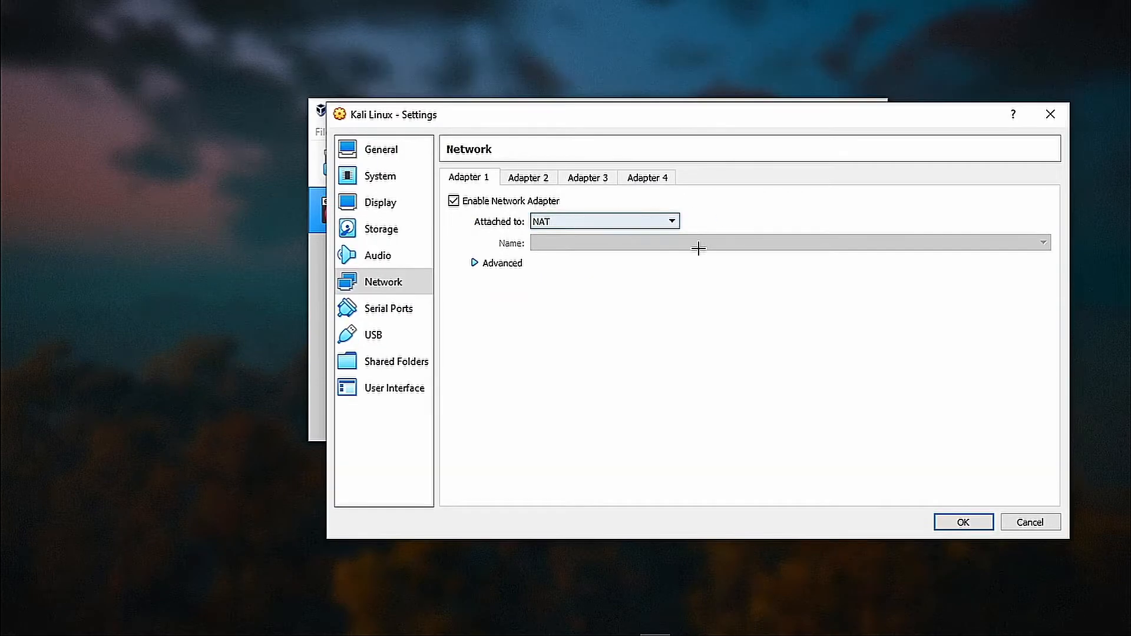
{"action": "left_click", "coordinate": [949, 521]}
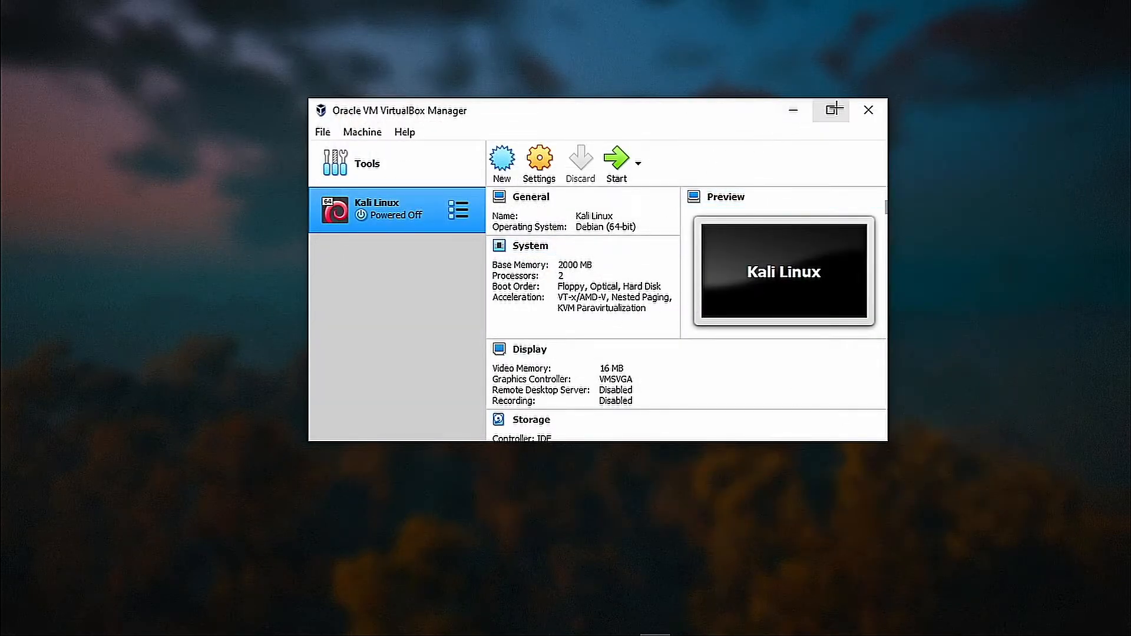
{"action": "left_click", "coordinate": [830, 110]}
Start the Kali Linux VM with kali-linux-2021.1-installer-amd64.iso as the start-up disk.
{"action": "left_click", "coordinate": [505, 58]}
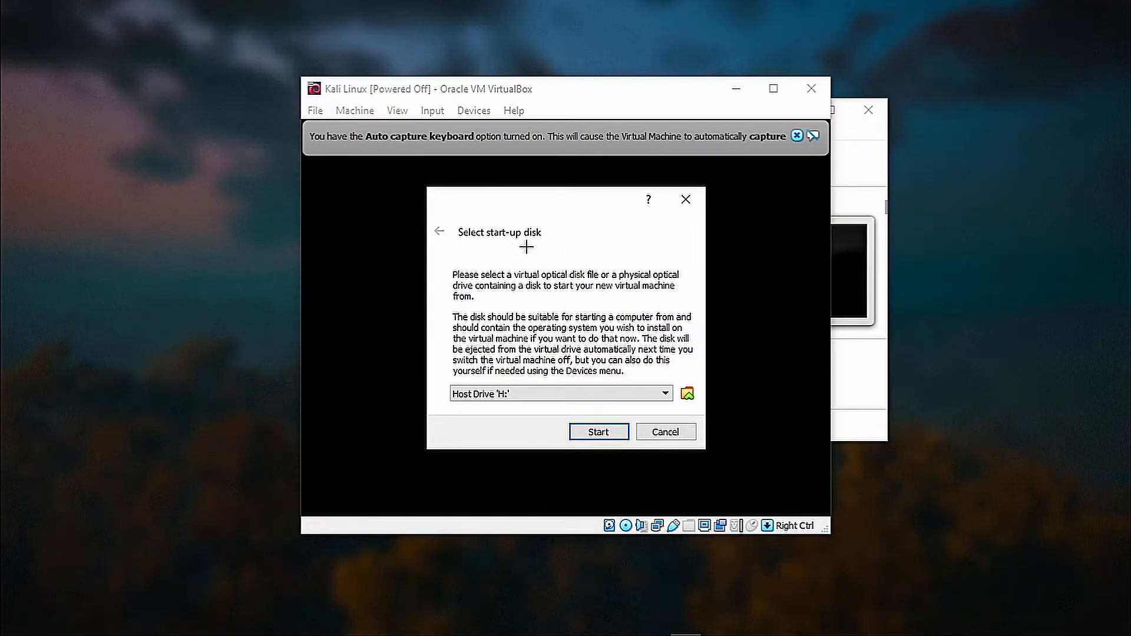
{"action": "left_click", "coordinate": [533, 394]}
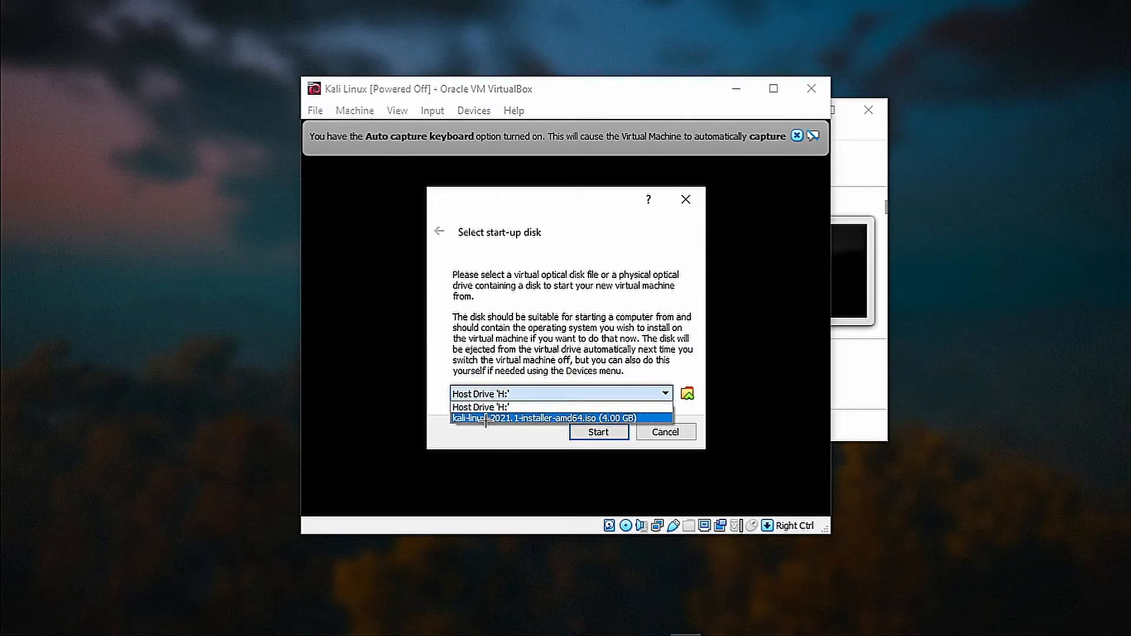
{"action": "left_click", "coordinate": [511, 418]}
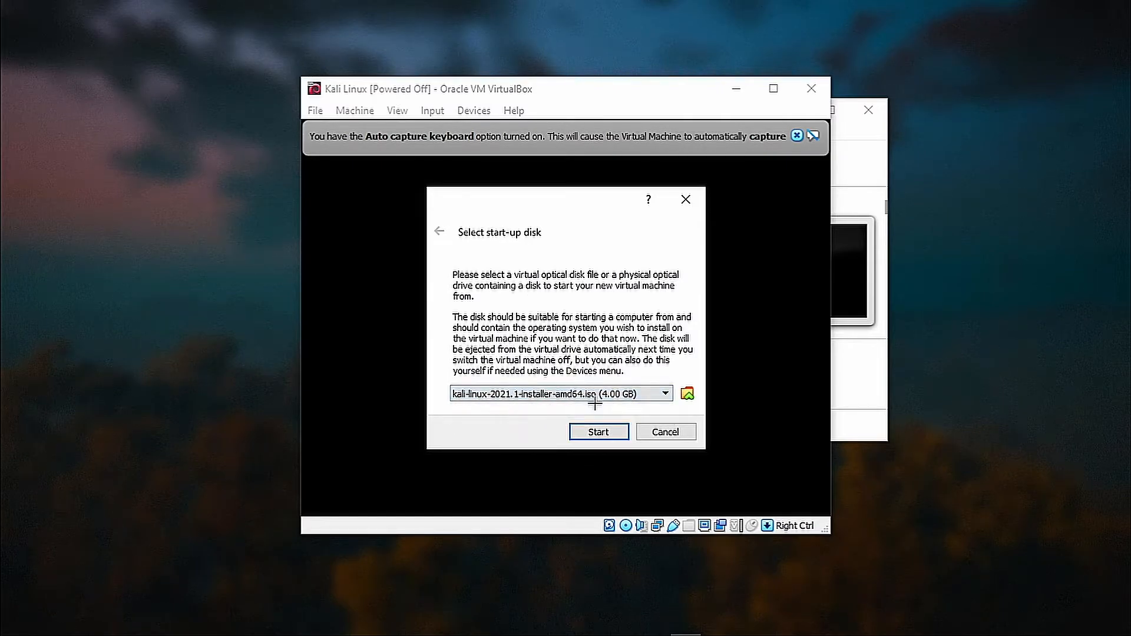
{"action": "left_click", "coordinate": [607, 429]}
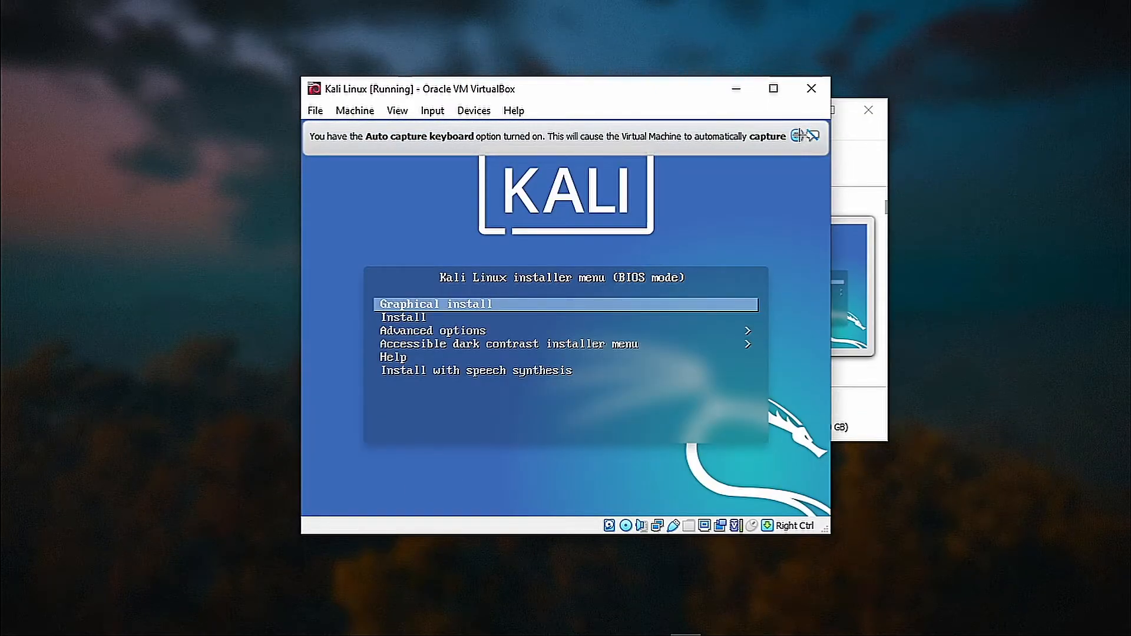
Dismiss the keyboard auto-capture notice and launch Graphical install from the Kali installer menu.
{"action": "left_click", "coordinate": [798, 135]}
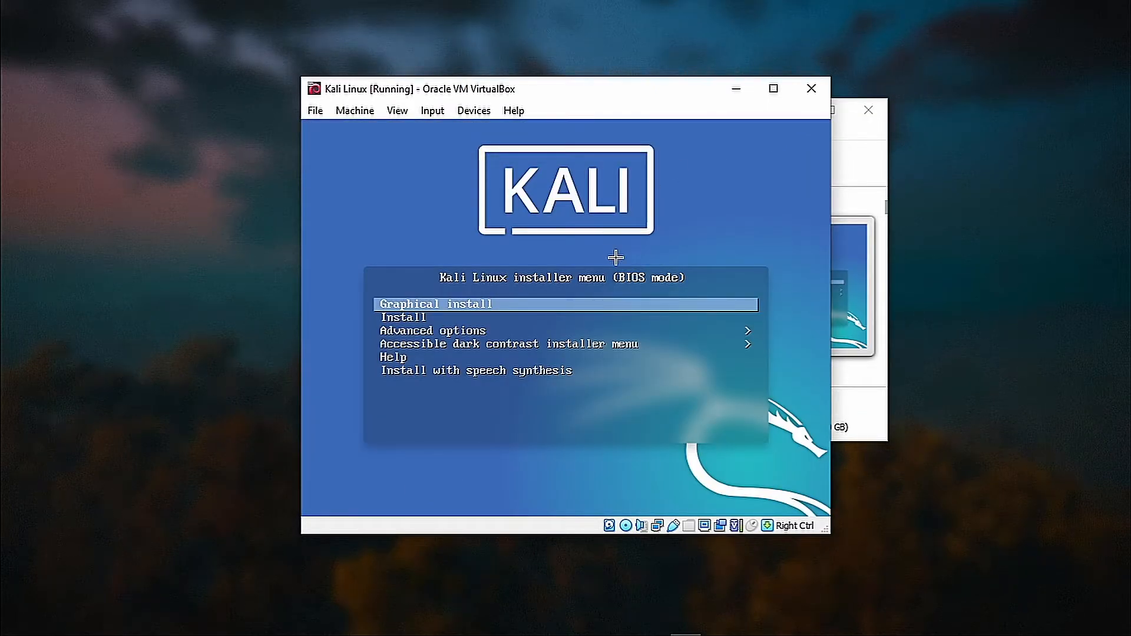
{"action": "key", "text": "Down"}
{"action": "key", "text": "Down"}
{"action": "key", "text": "Down"}
{"action": "key", "text": "Up"}
{"action": "key", "text": "Up"}
{"action": "key", "text": "Up"}
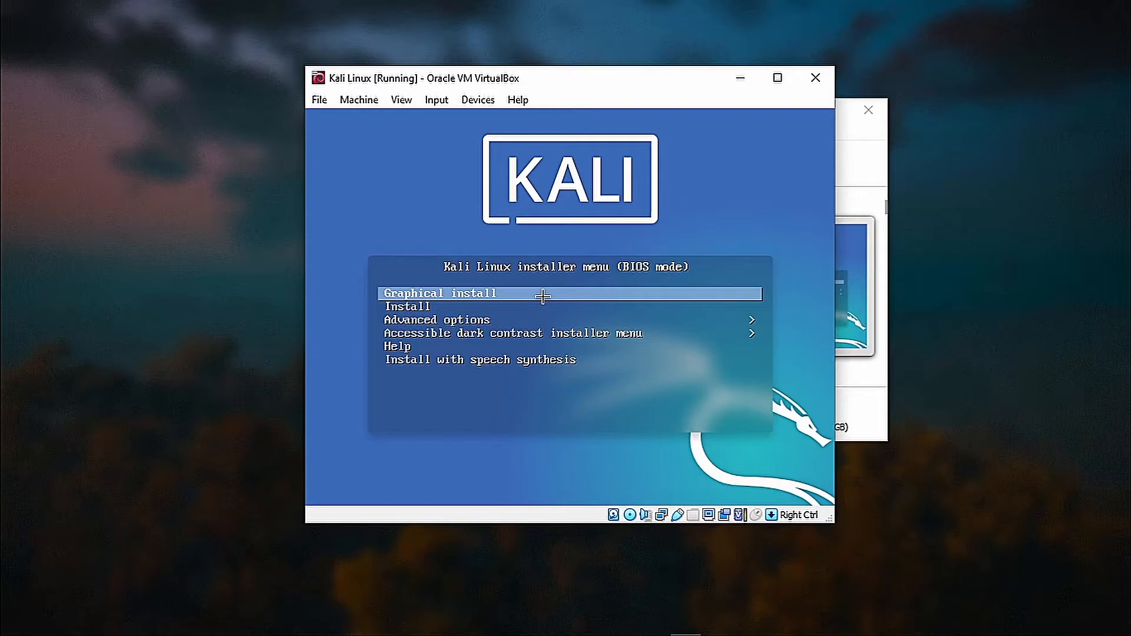
{"action": "key", "text": "Return"}
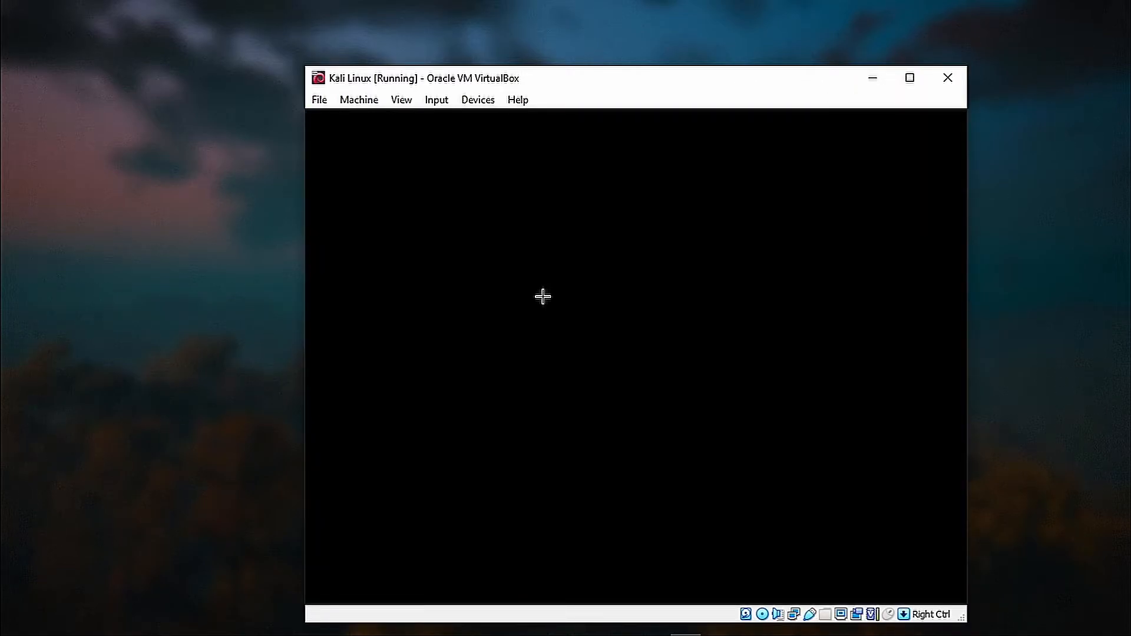
Choose English as installer language, India as location, and the American English keymap.
{"action": "left_click_drag", "start_coordinate": [618, 83], "coordinate": [585, 44]}
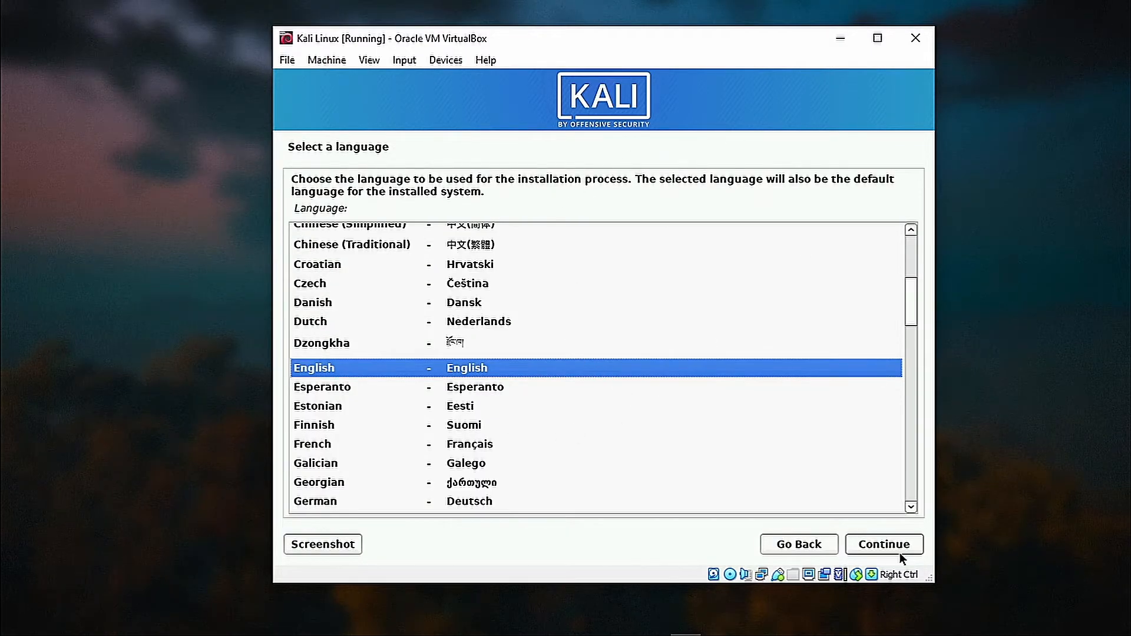
{"action": "left_click", "coordinate": [875, 546]}
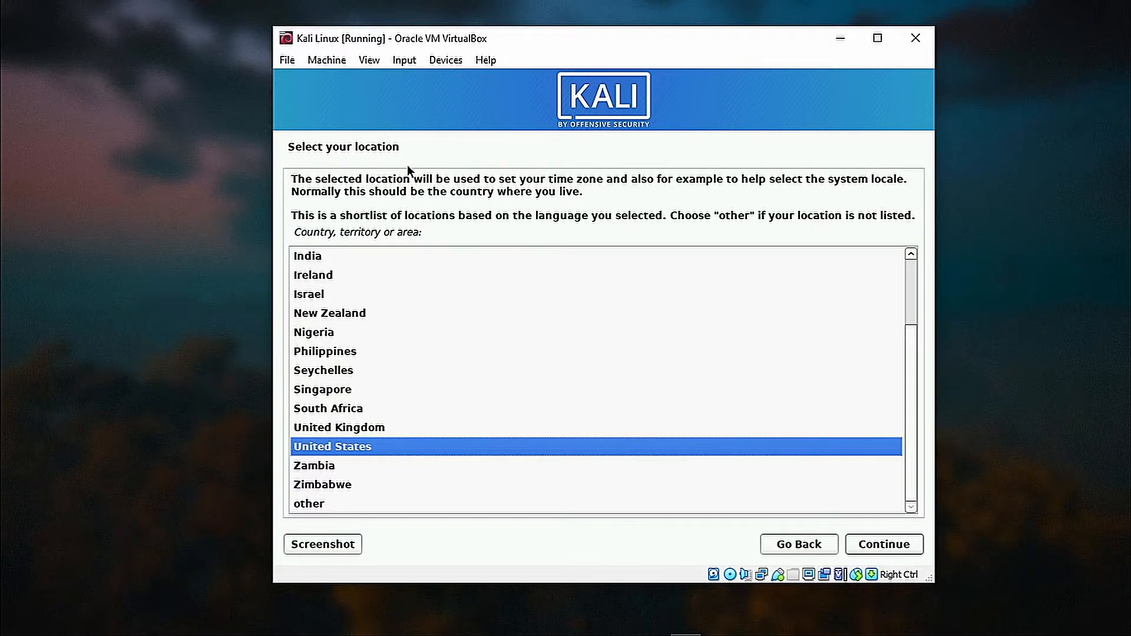
{"action": "scroll", "coordinate": [910, 292], "scroll_direction": "up", "scroll_amount": 2}
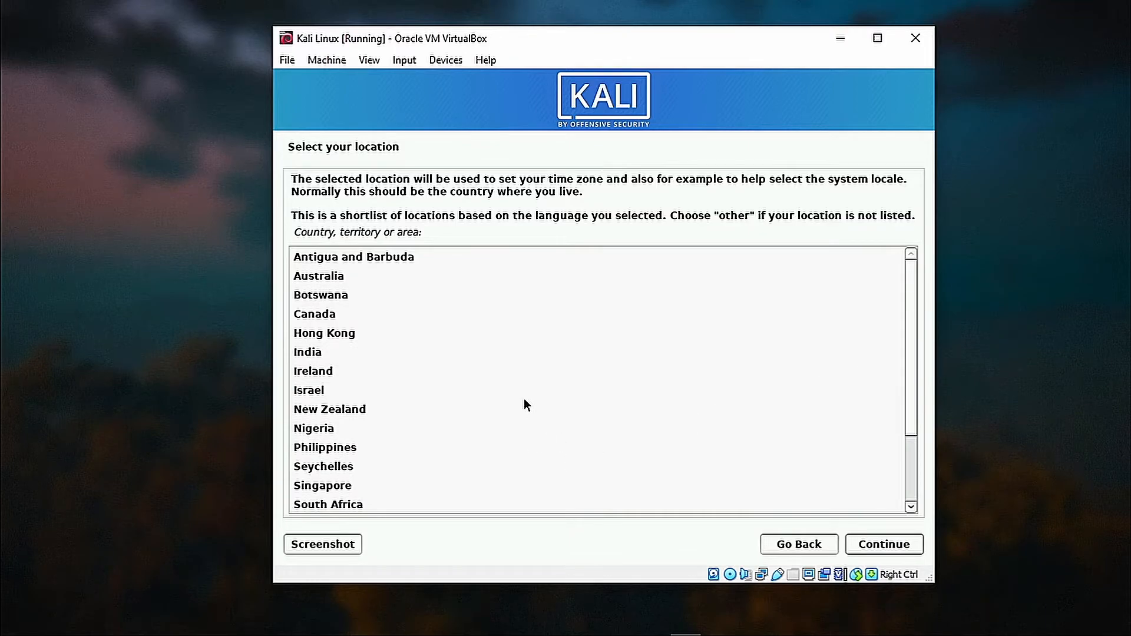
{"action": "key", "text": "i"}
{"action": "left_click", "coordinate": [468, 352]}
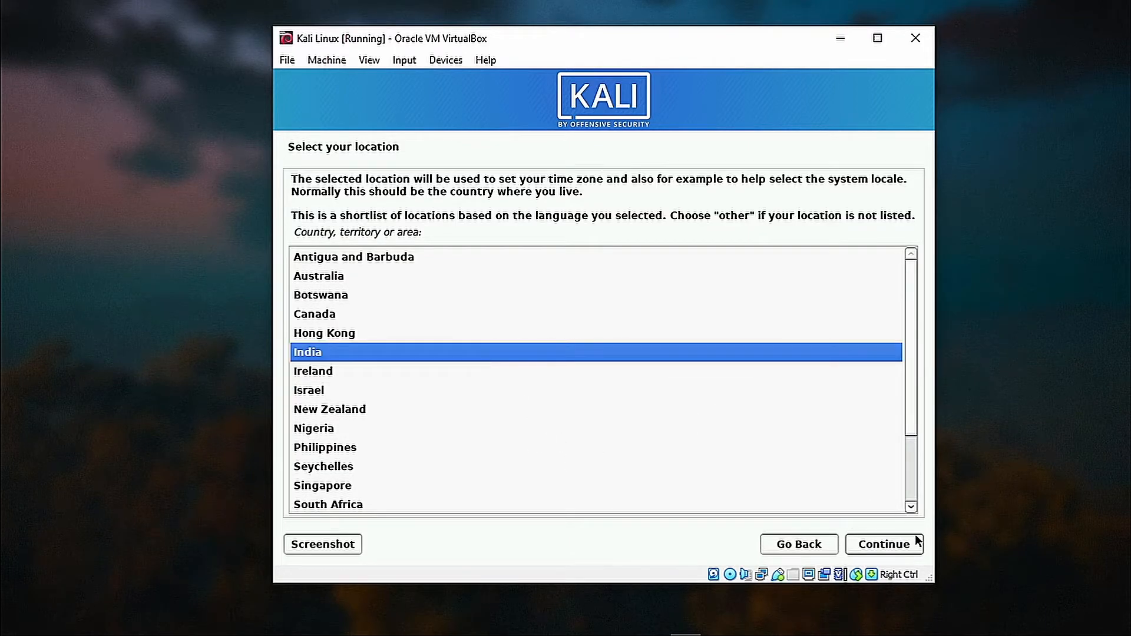
{"action": "left_click", "coordinate": [883, 544]}
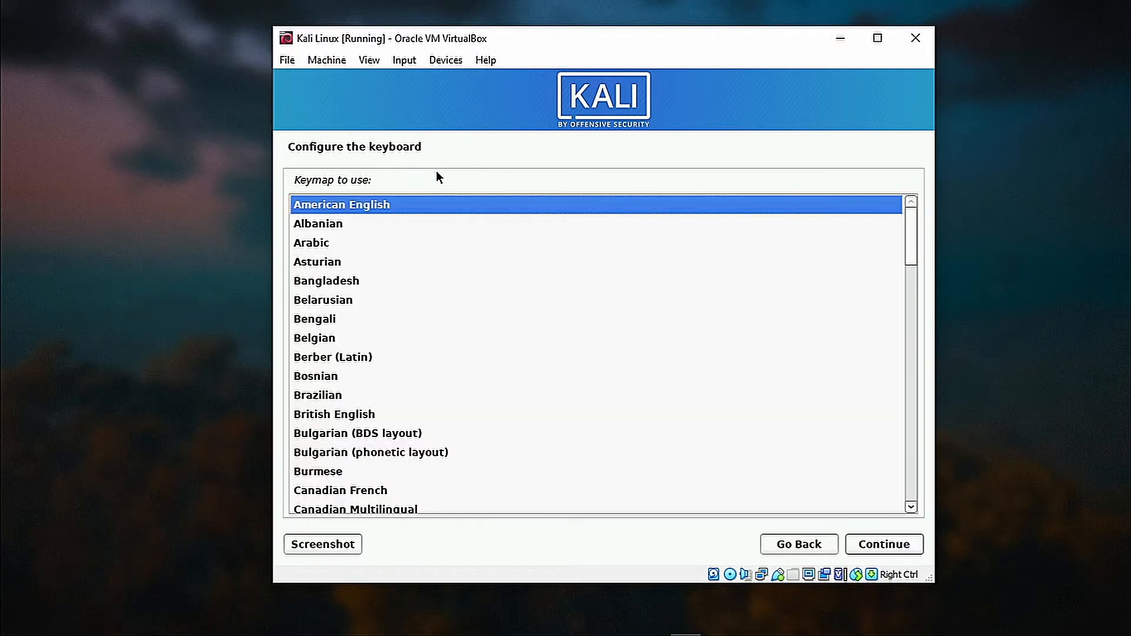
{"action": "left_click", "coordinate": [878, 546]}
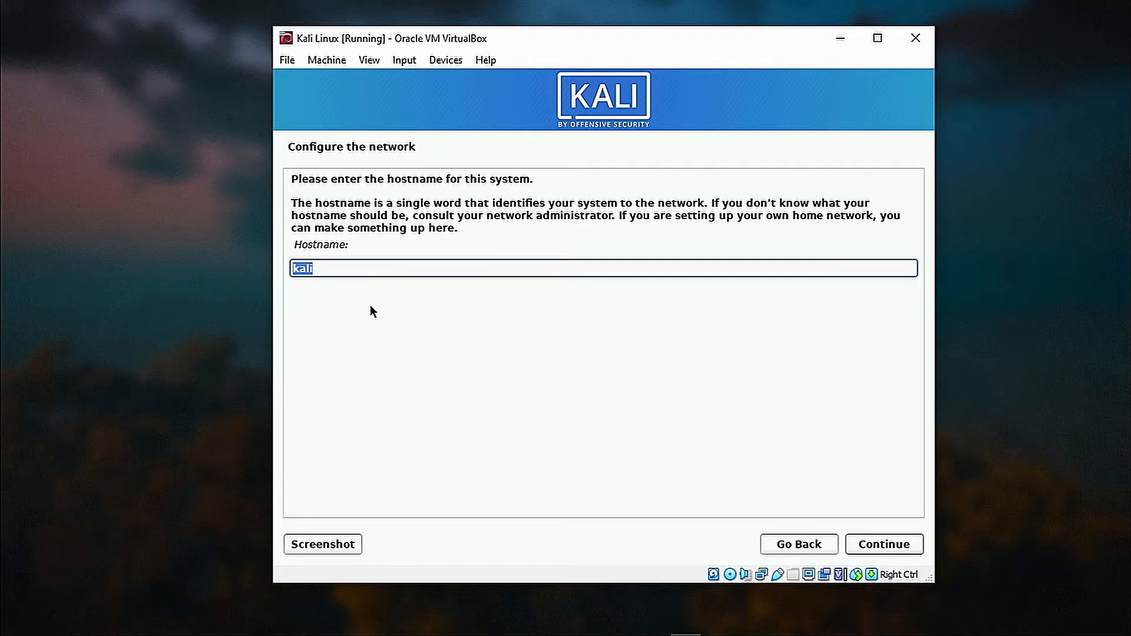
Keep the hostname kali, leave the domain blank, and enter the new user's full name.
{"action": "left_click", "coordinate": [352, 268]}
{"action": "left_click", "coordinate": [881, 537]}
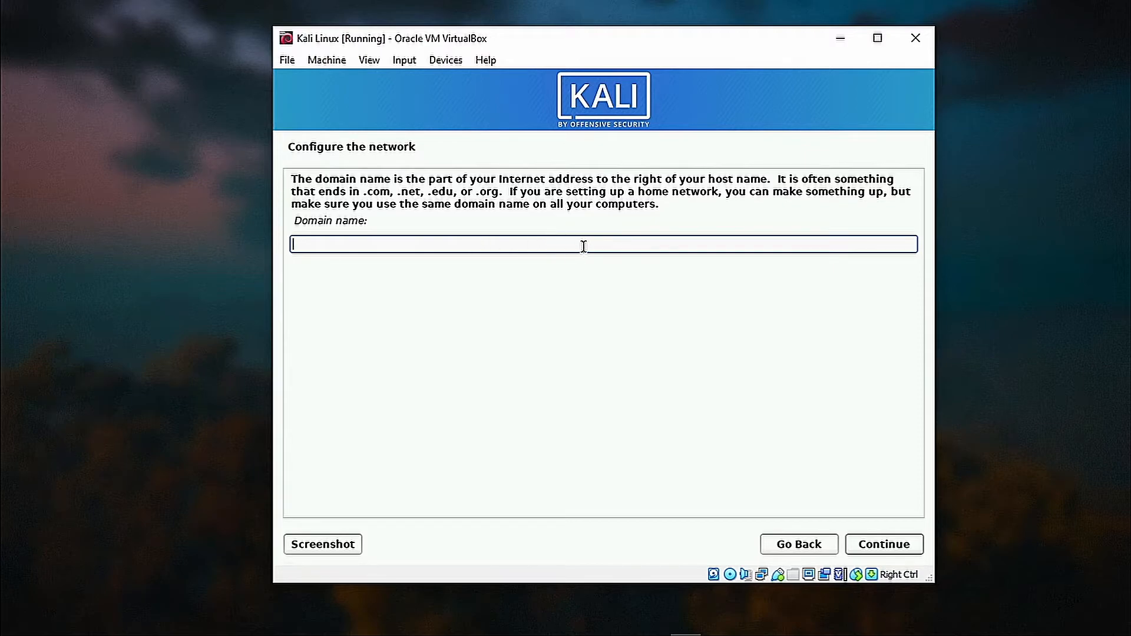
{"action": "left_click", "coordinate": [899, 542]}
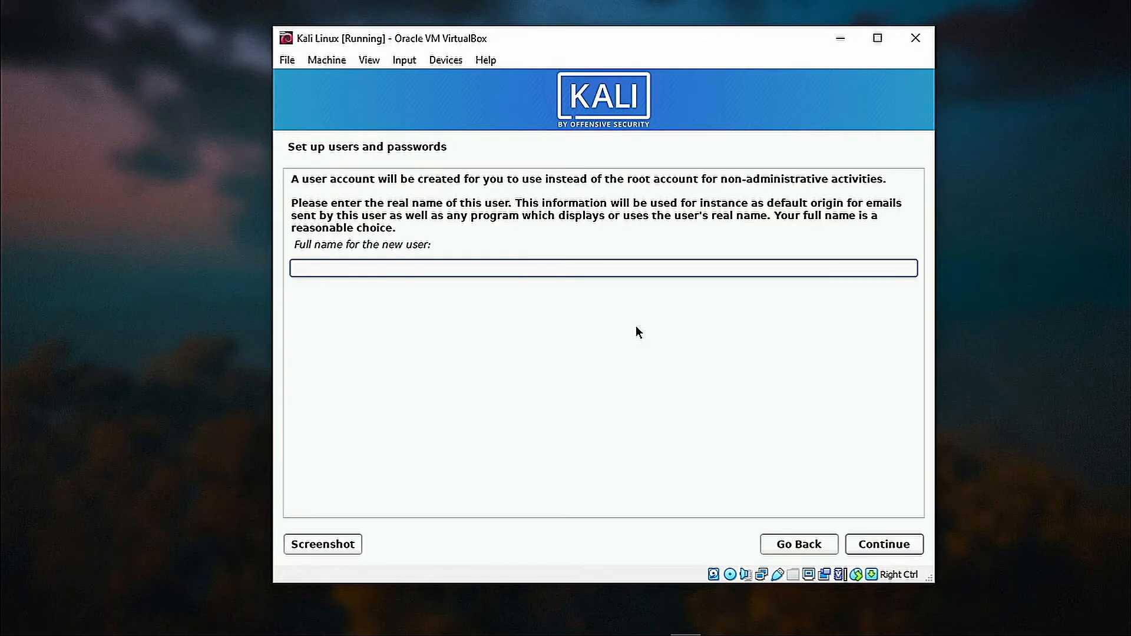
{"action": "type", "text": "Soumyadeep"}
{"action": "left_click", "coordinate": [879, 544]}
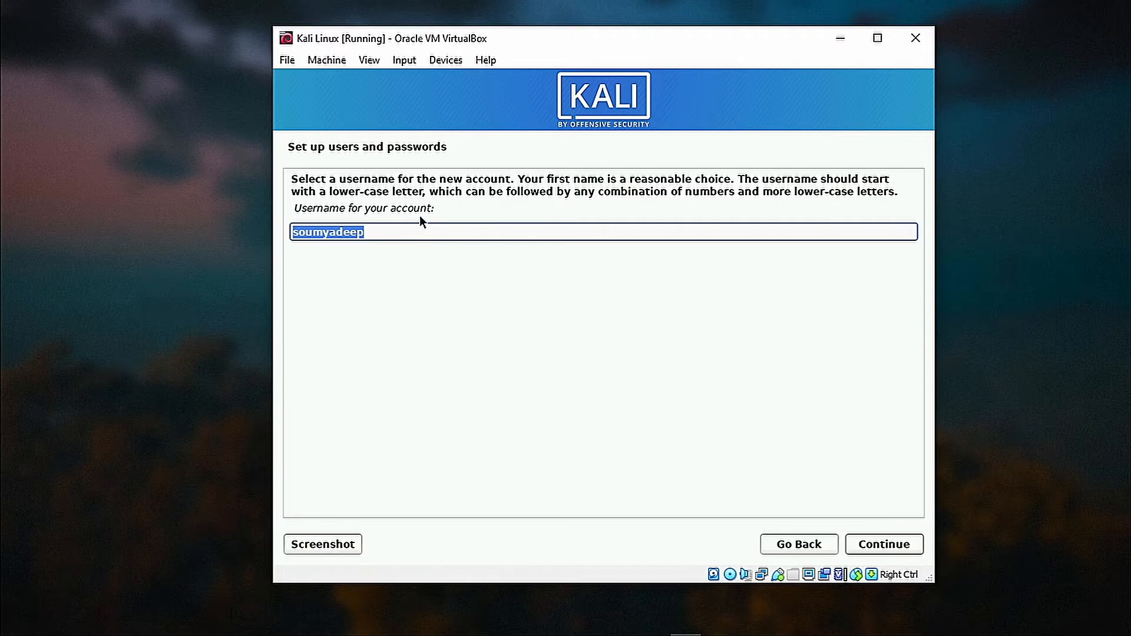
Replace the suggested username with a short custom username.
{"action": "left_click_drag", "start_coordinate": [352, 208], "coordinate": [435, 208]}
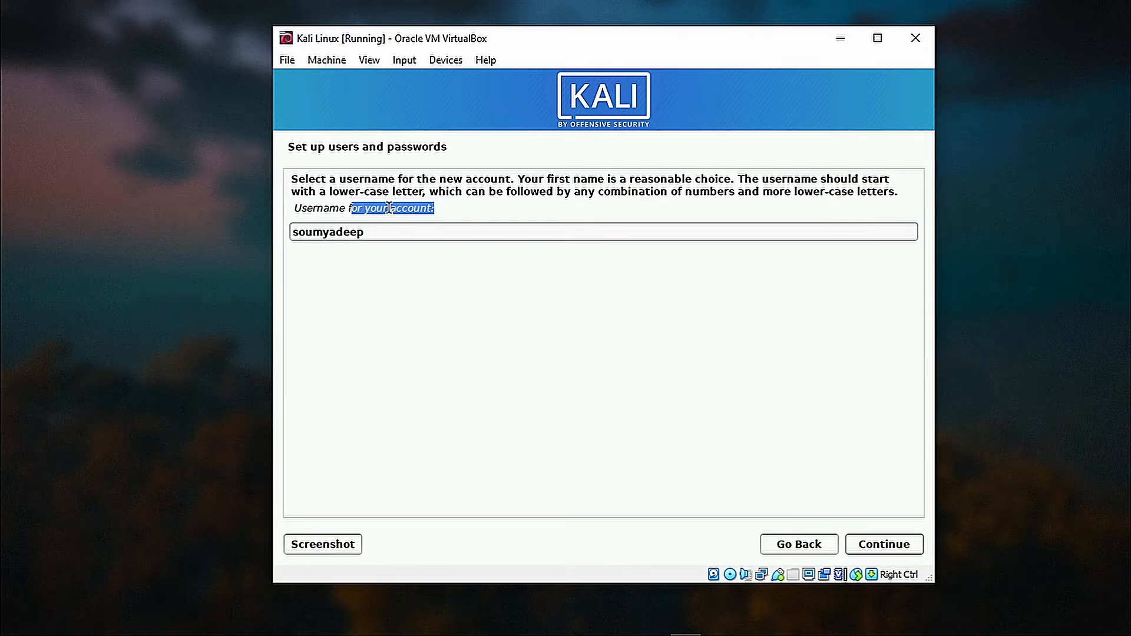
{"action": "left_click_drag", "start_coordinate": [323, 208], "coordinate": [374, 225]}
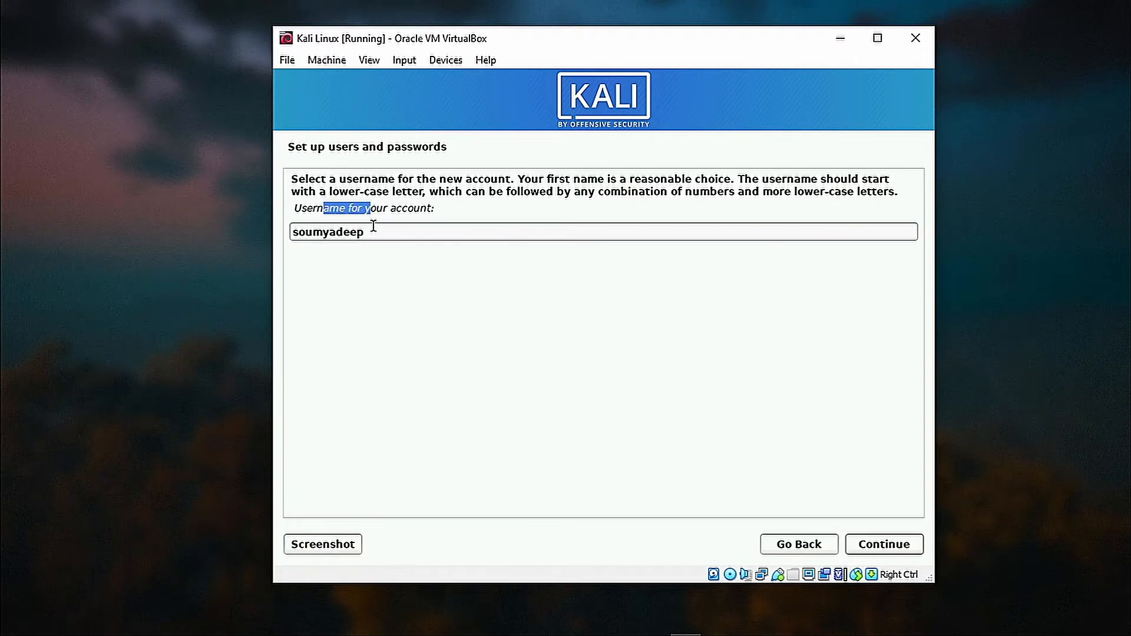
{"action": "double_click", "coordinate": [374, 229]}
{"action": "key", "text": "BackSpace"}
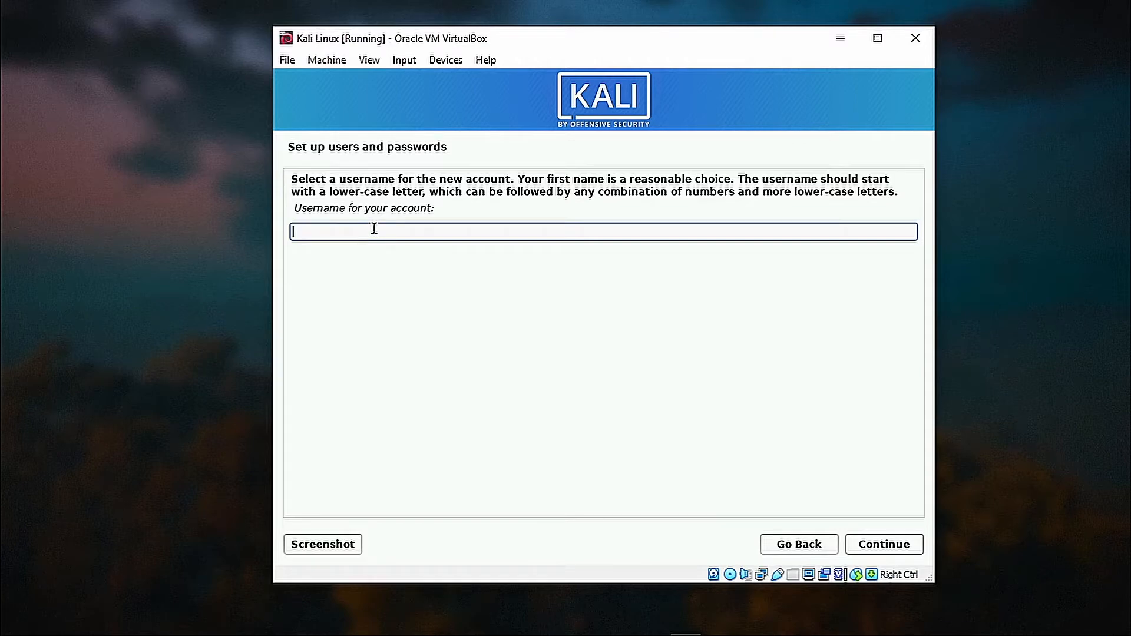
{"action": "type", "text": "deep"}
{"action": "left_click", "coordinate": [856, 545]}
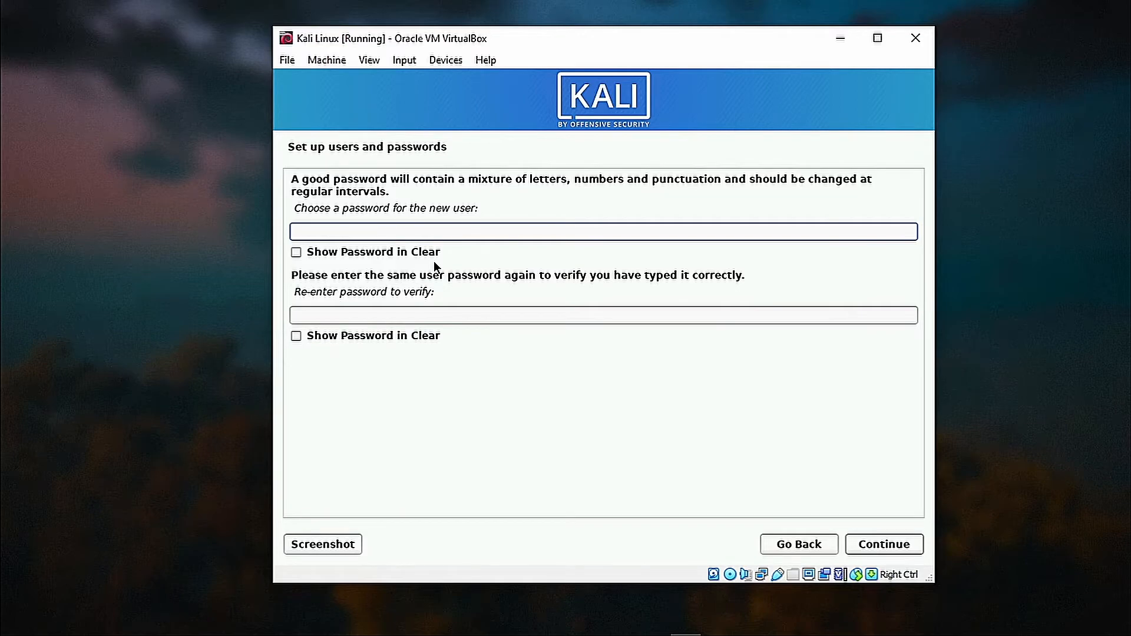
Enter the account password and re-enter it to confirm.
{"action": "type", "text": "password12"}
{"action": "left_click", "coordinate": [452, 313]}
{"action": "type", "text": "password12"}
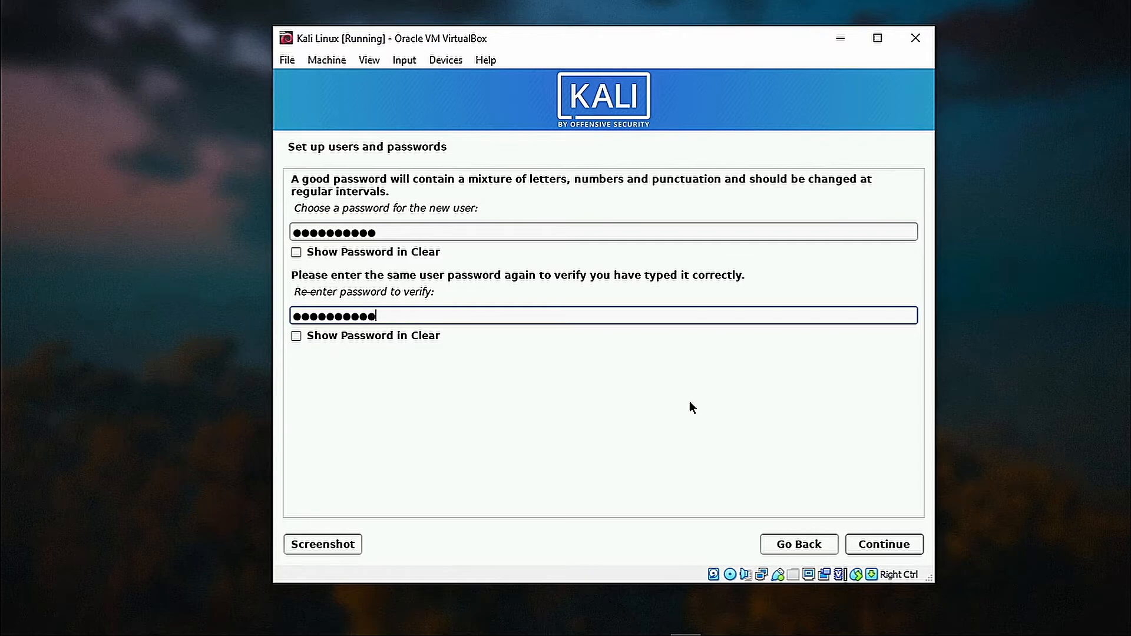
{"action": "left_click", "coordinate": [896, 543]}
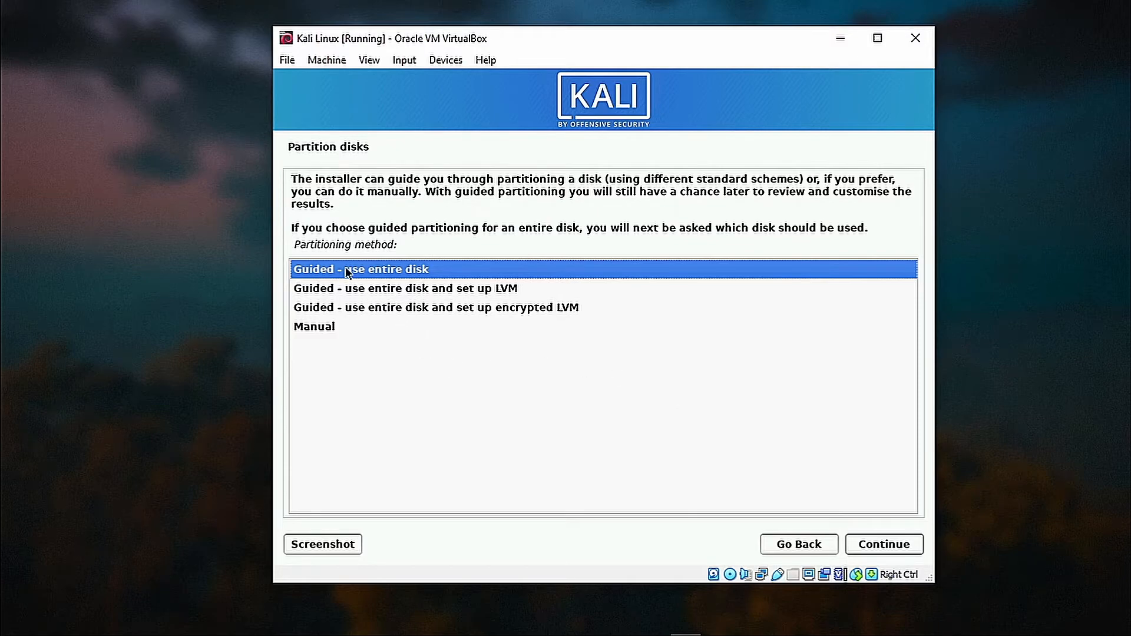
Guided-partition the whole virtual disk with all files in one partition and write the changes.
{"action": "left_click", "coordinate": [876, 543]}
{"action": "left_click", "coordinate": [881, 543]}
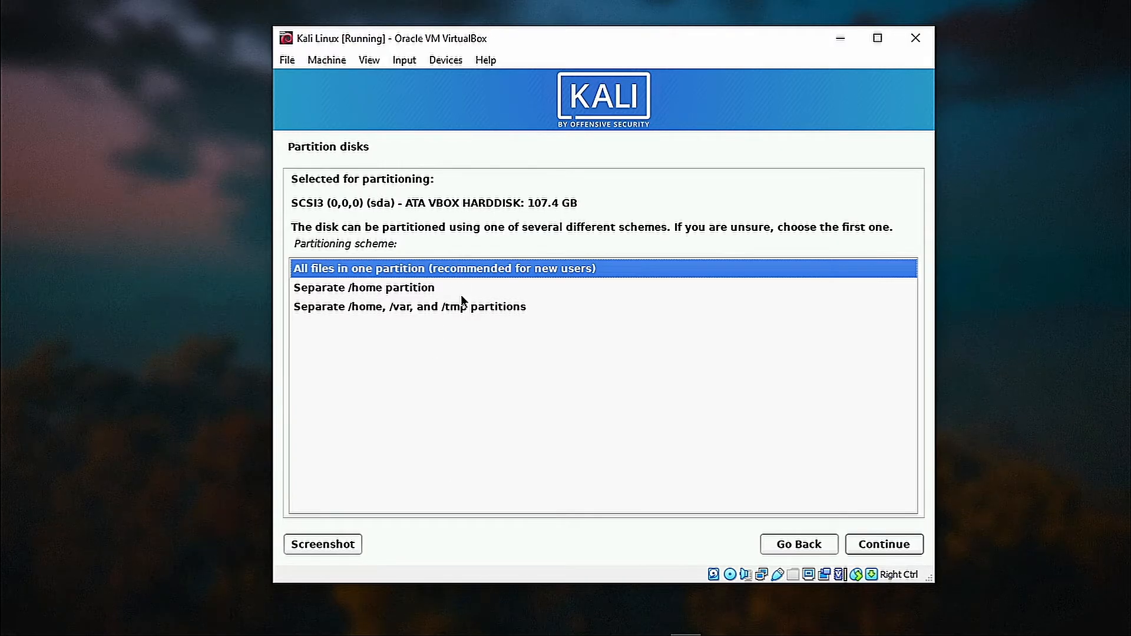
{"action": "left_click", "coordinate": [875, 543]}
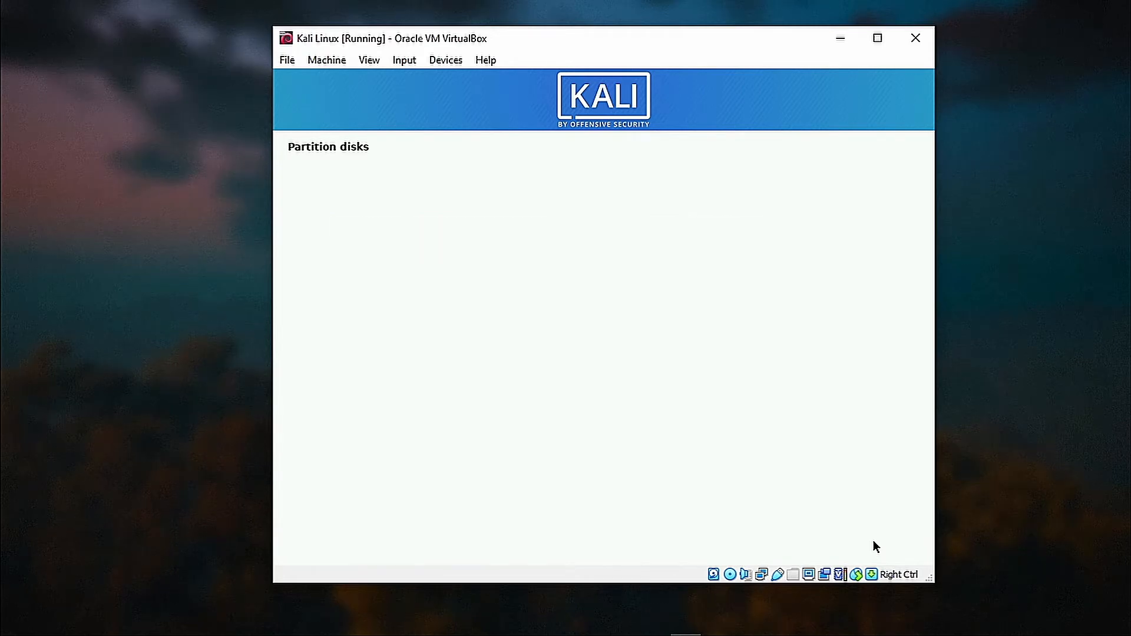
{"action": "left_click", "coordinate": [875, 544]}
{"action": "left_click", "coordinate": [300, 340]}
{"action": "left_click", "coordinate": [875, 542]}
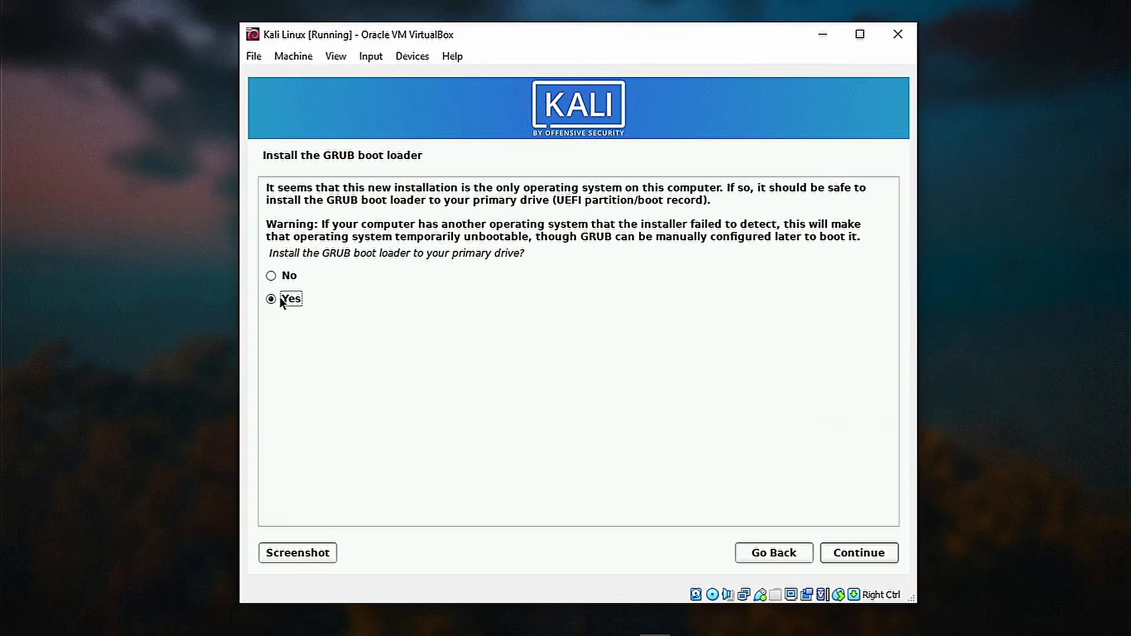
Install GRUB on /dev/sda and finish the installation so the VM reboots.
{"action": "left_click", "coordinate": [852, 556]}
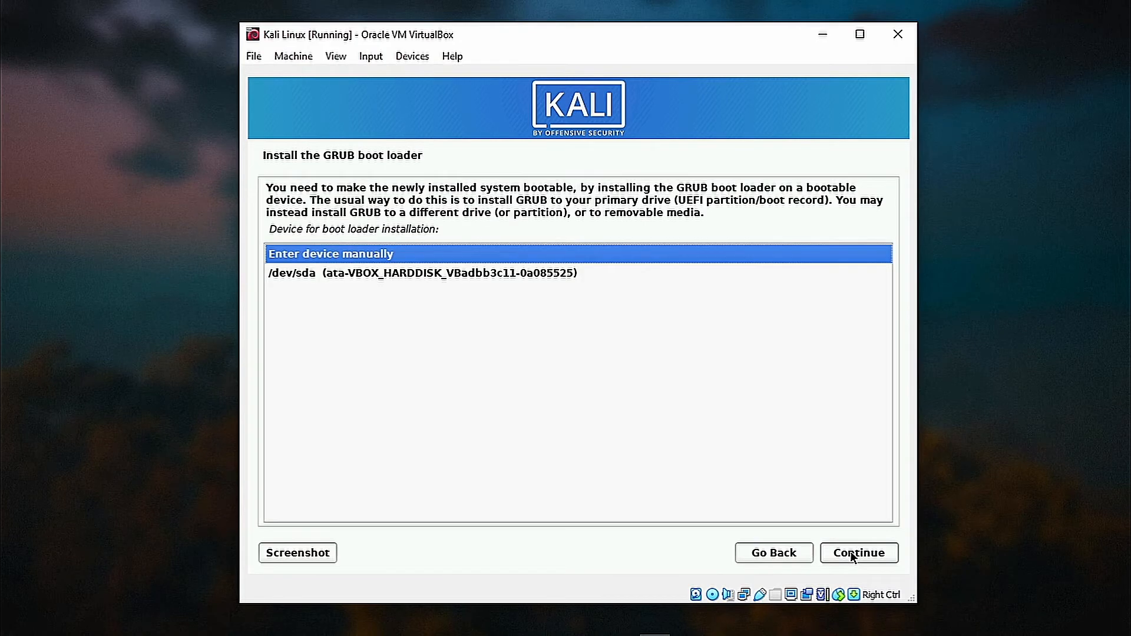
{"action": "left_click", "coordinate": [301, 275]}
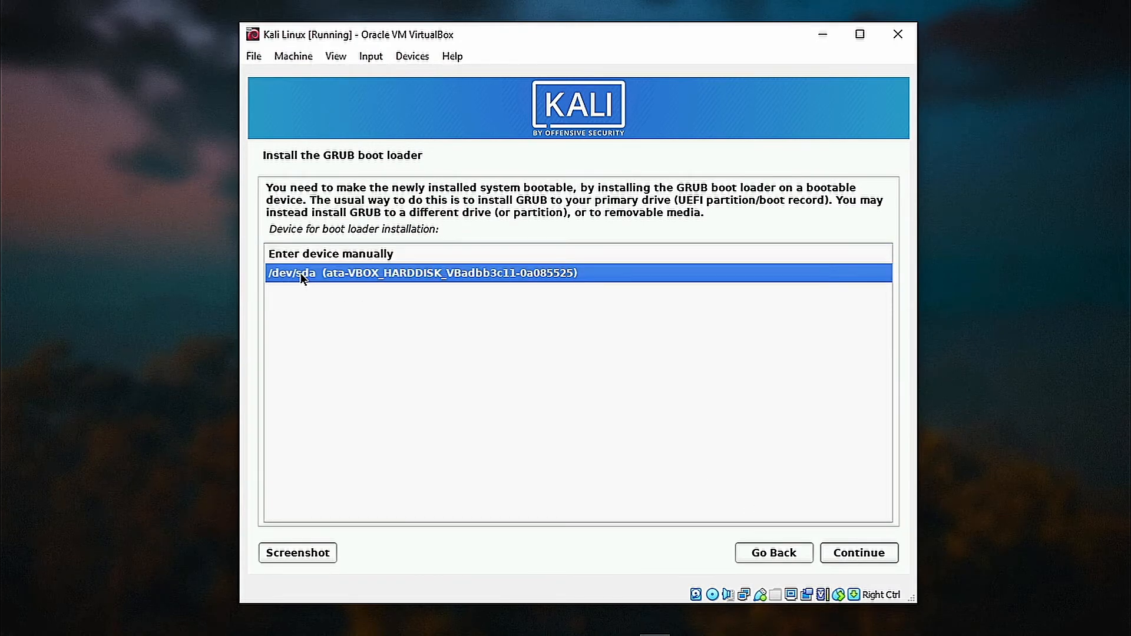
{"action": "left_click", "coordinate": [851, 553]}
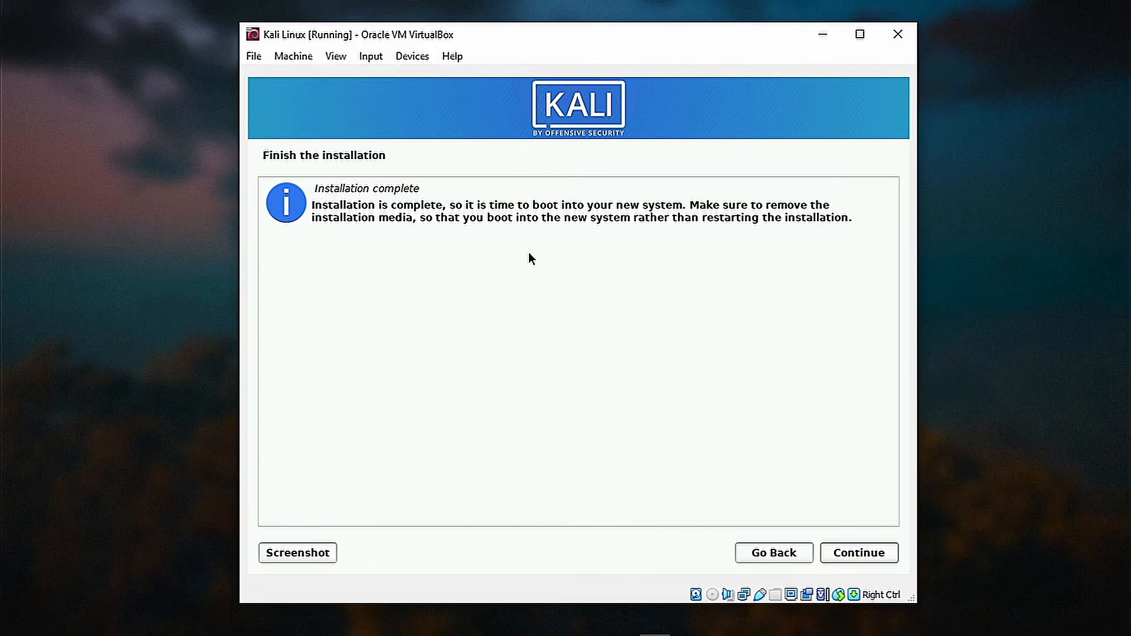
{"action": "left_click", "coordinate": [863, 554]}
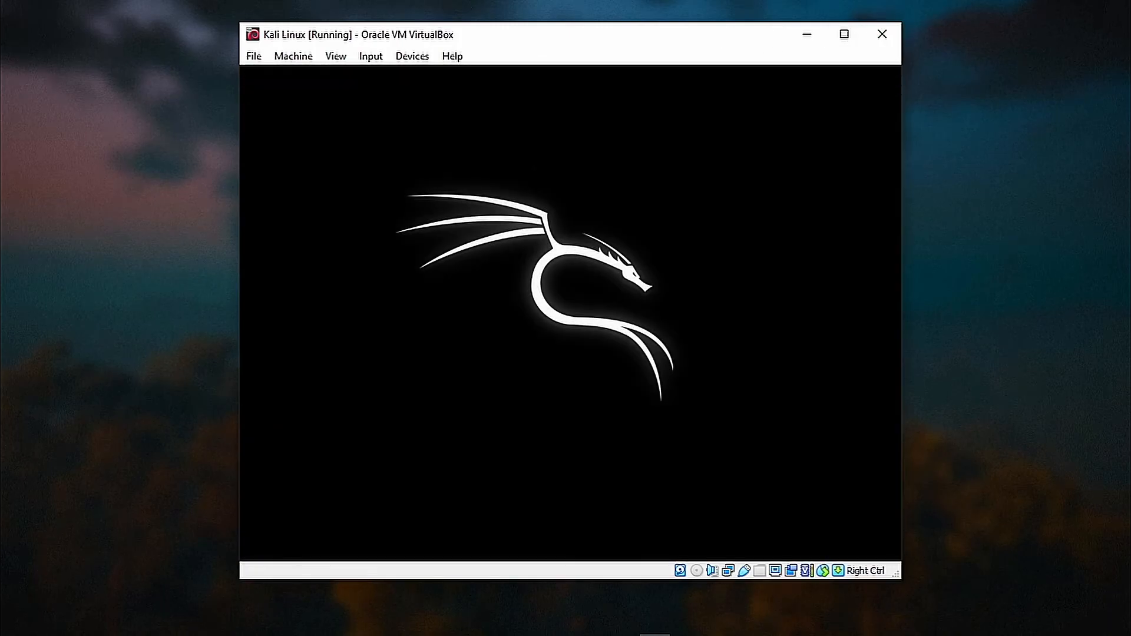
Switch the VM window to full-screen mode using the View menu and Host+F.
{"action": "left_click", "coordinate": [349, 51]}
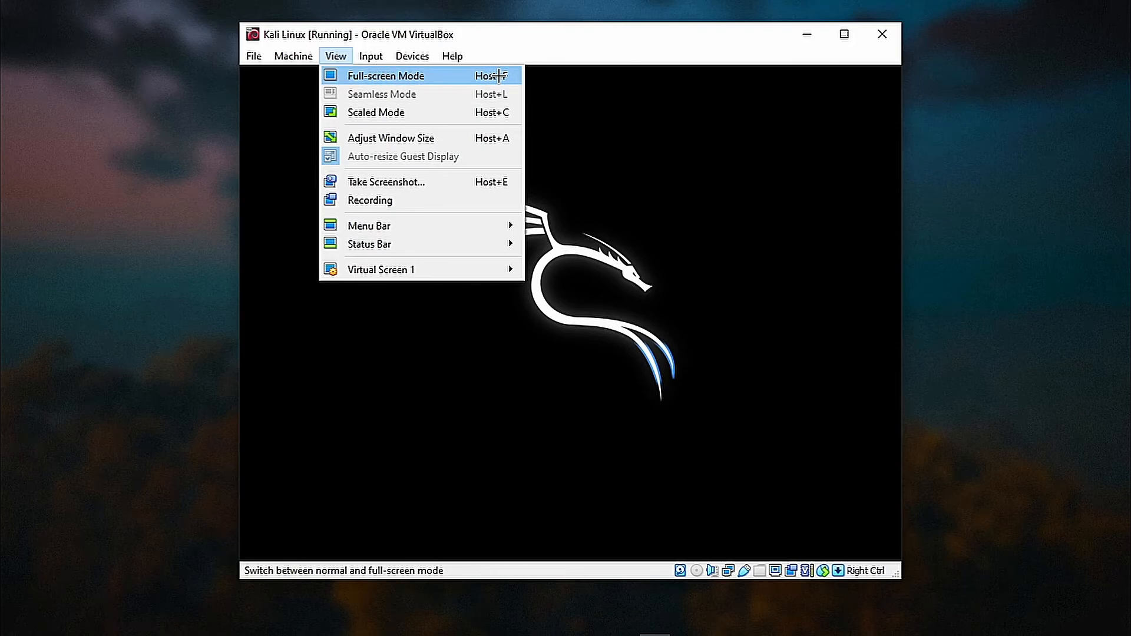
{"action": "left_click", "coordinate": [406, 75]}
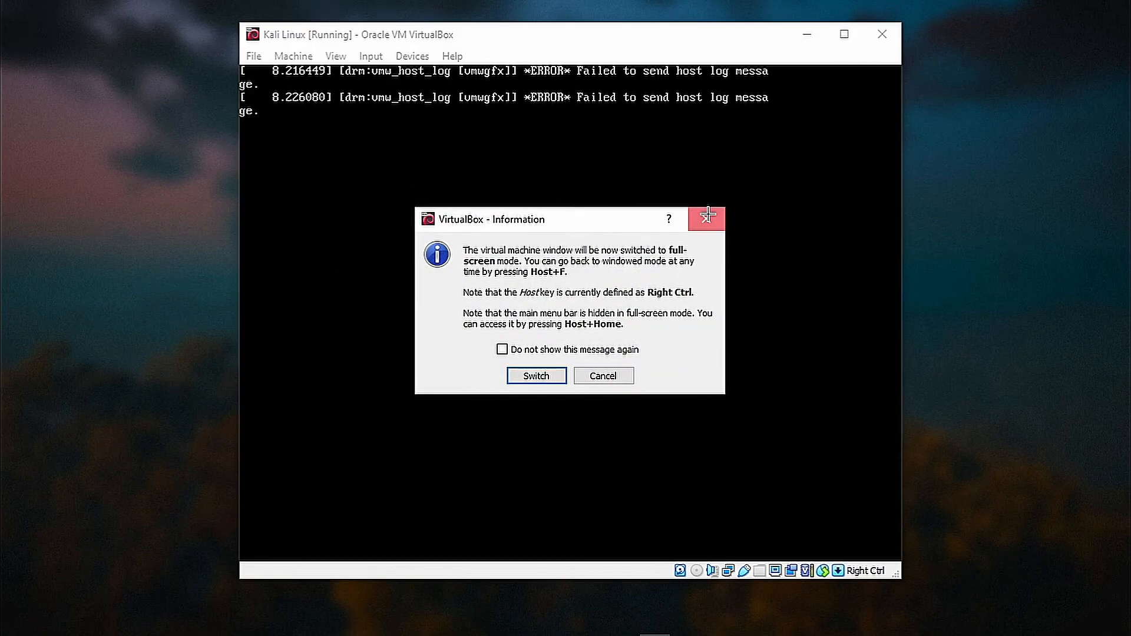
{"action": "left_click", "coordinate": [706, 219]}
{"action": "key", "text": "Control_R+f"}
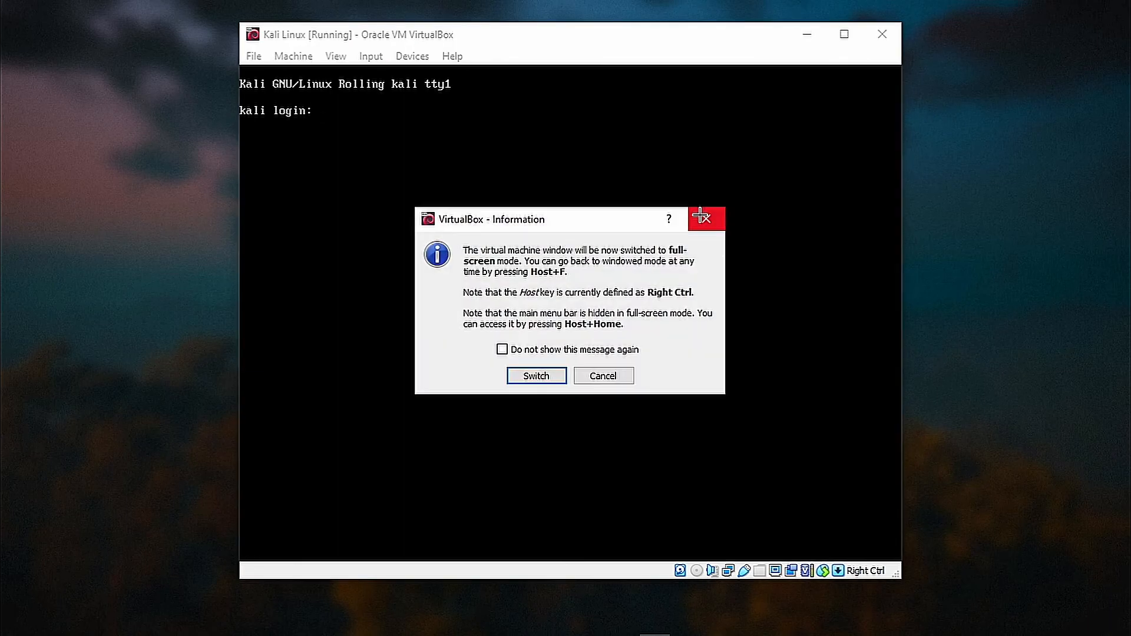
{"action": "left_click", "coordinate": [535, 376]}
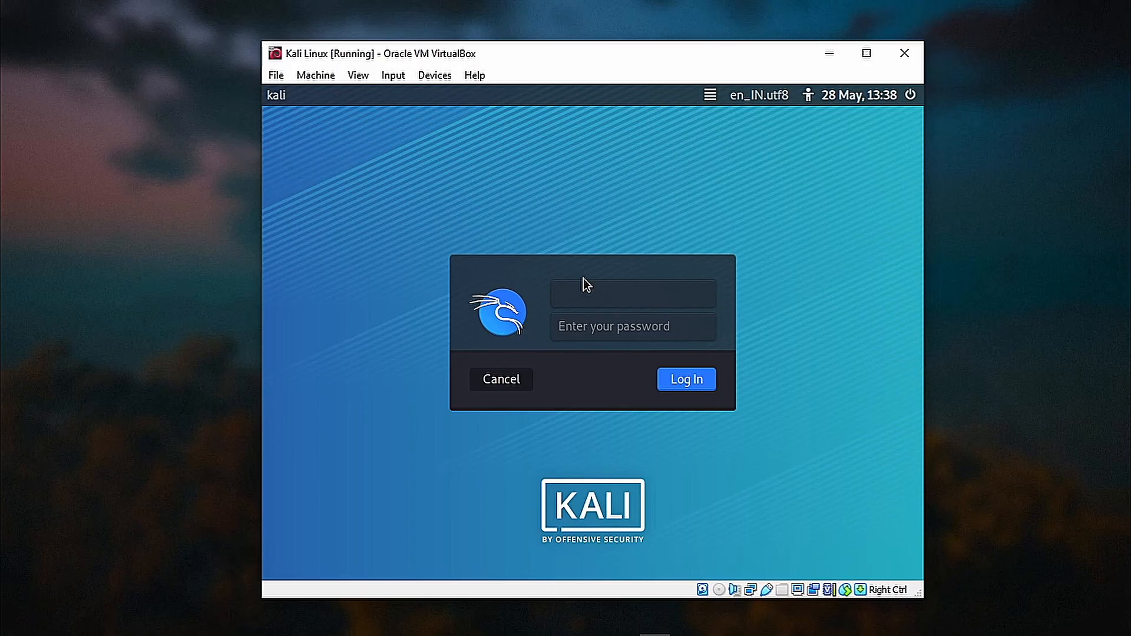
Log in to Kali with the new account's username and password.
{"action": "type", "text": "deep"}
{"action": "left_click", "coordinate": [569, 318]}
{"action": "type", "text": "••••••••••"}
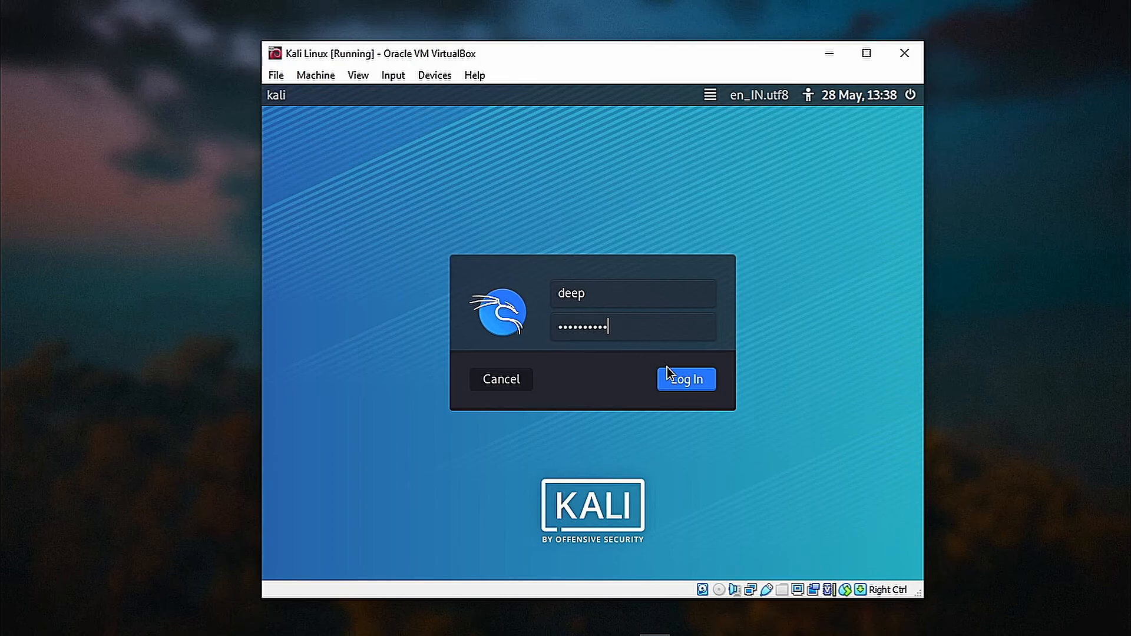
{"action": "left_click", "coordinate": [670, 371]}
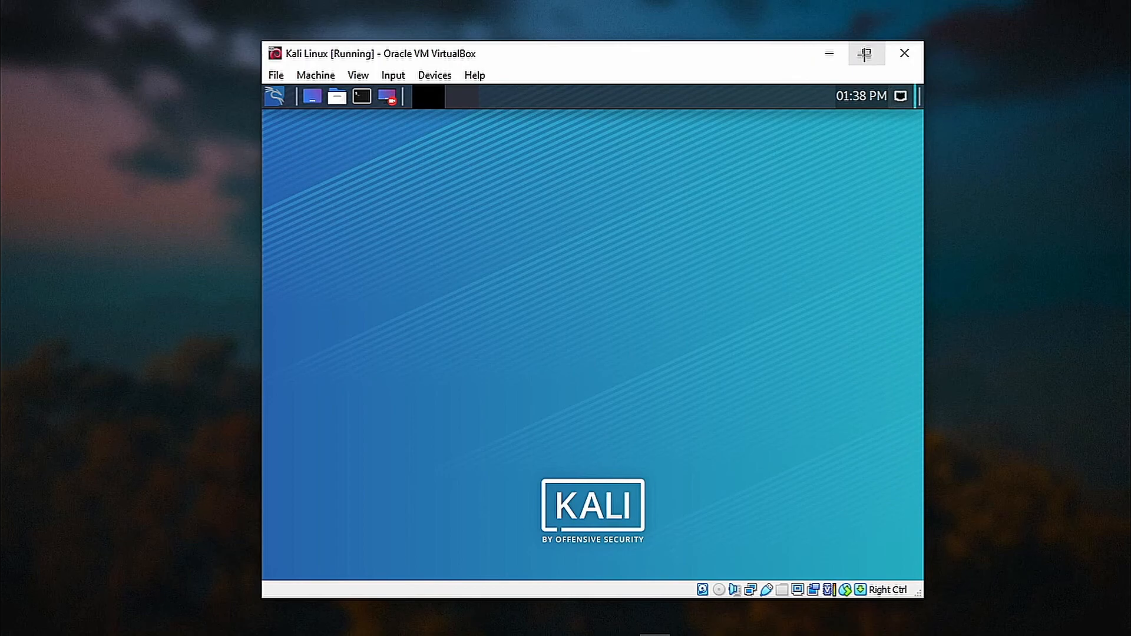
Switch the VM display to full-screen mode.
{"action": "left_click", "coordinate": [360, 76]}
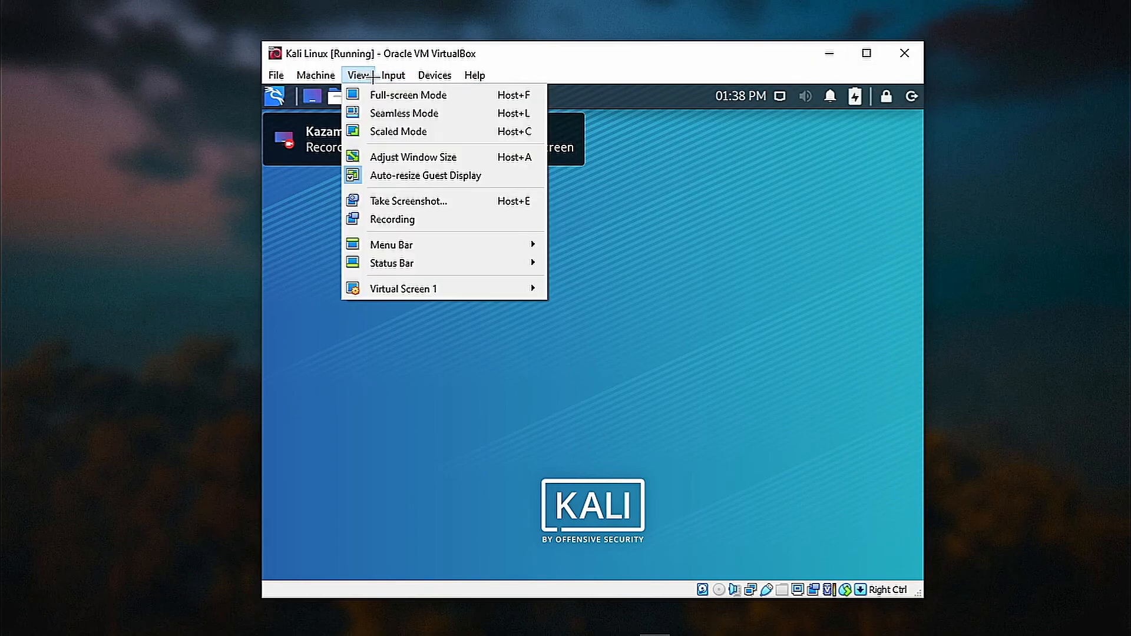
{"action": "left_click", "coordinate": [392, 93]}
{"action": "left_click", "coordinate": [568, 383]}
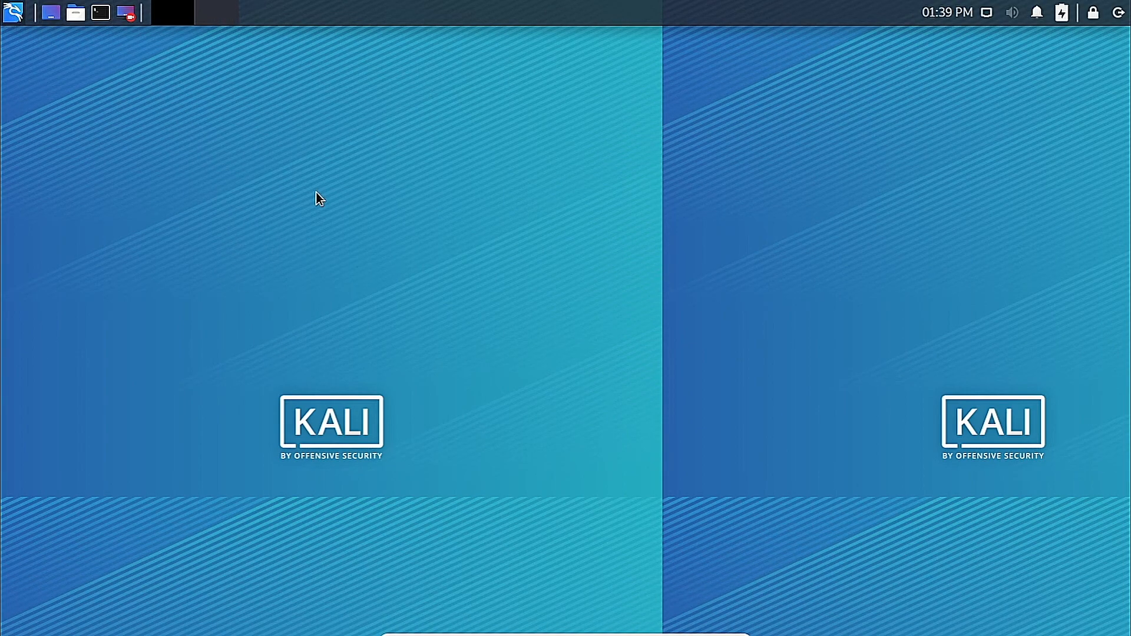
Browse the Kali menu's Information Gathering, Reporting, Password Attacks, Reverse Engineering and Sniffing & Spoofing categories.
{"action": "key", "text": "super"}
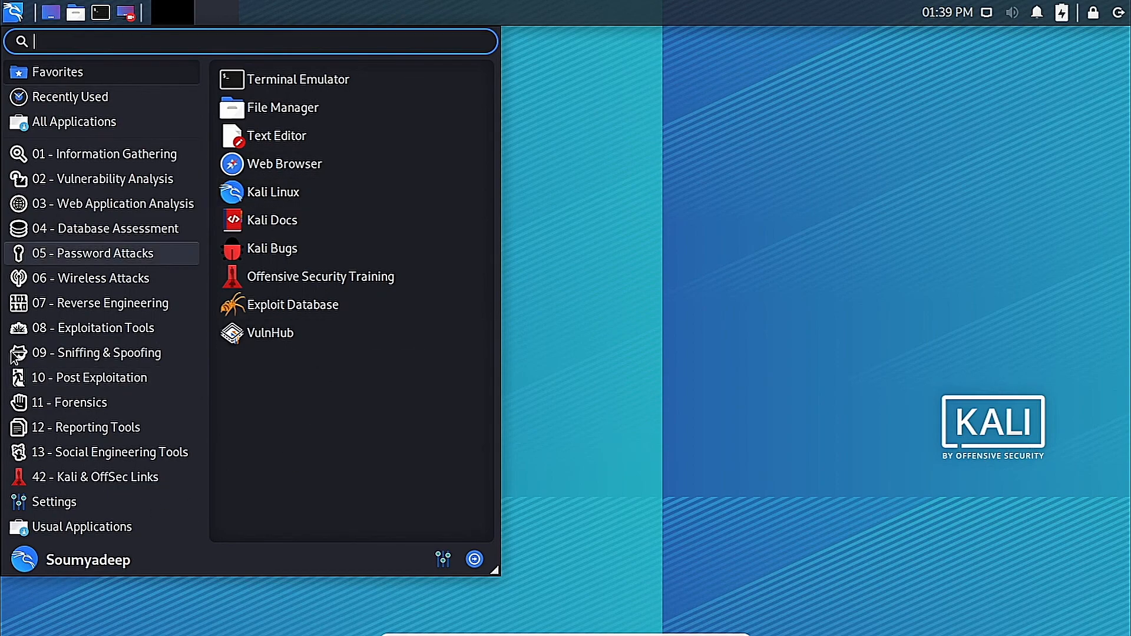
{"action": "left_click", "coordinate": [105, 153]}
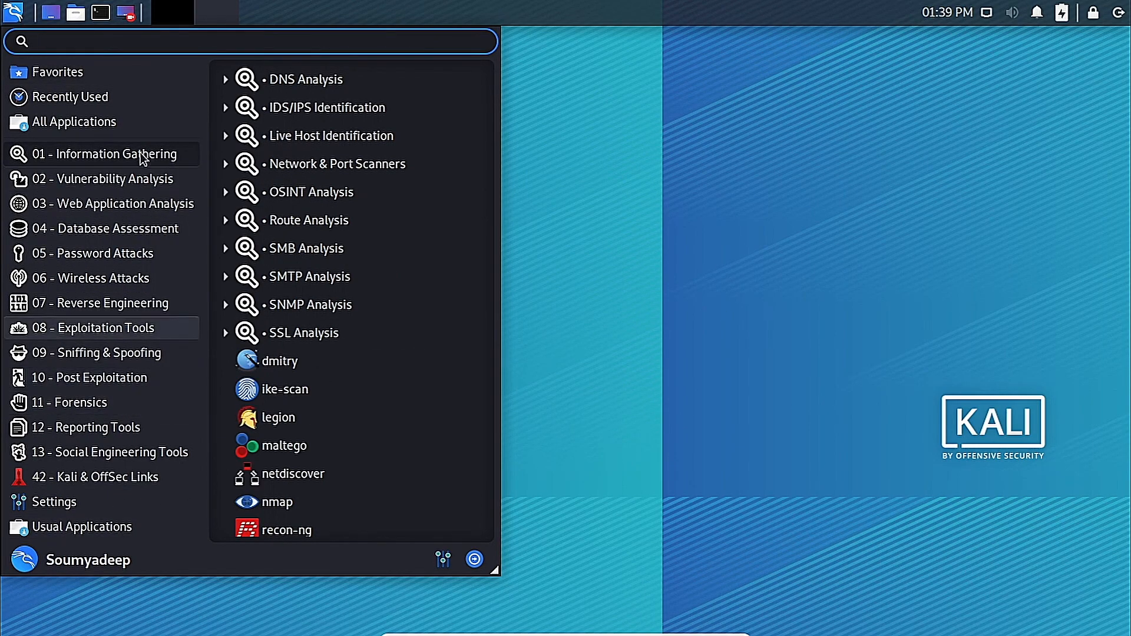
{"action": "left_click", "coordinate": [163, 475]}
{"action": "left_click", "coordinate": [150, 432]}
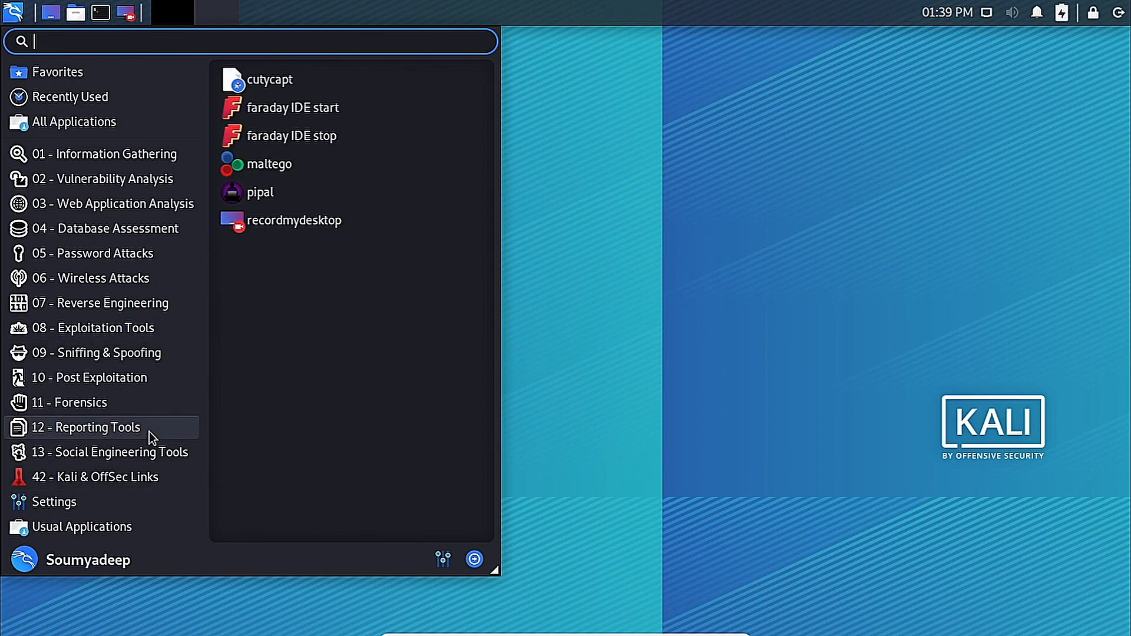
{"action": "left_click", "coordinate": [139, 252]}
{"action": "left_click", "coordinate": [100, 303]}
{"action": "left_click", "coordinate": [121, 352]}
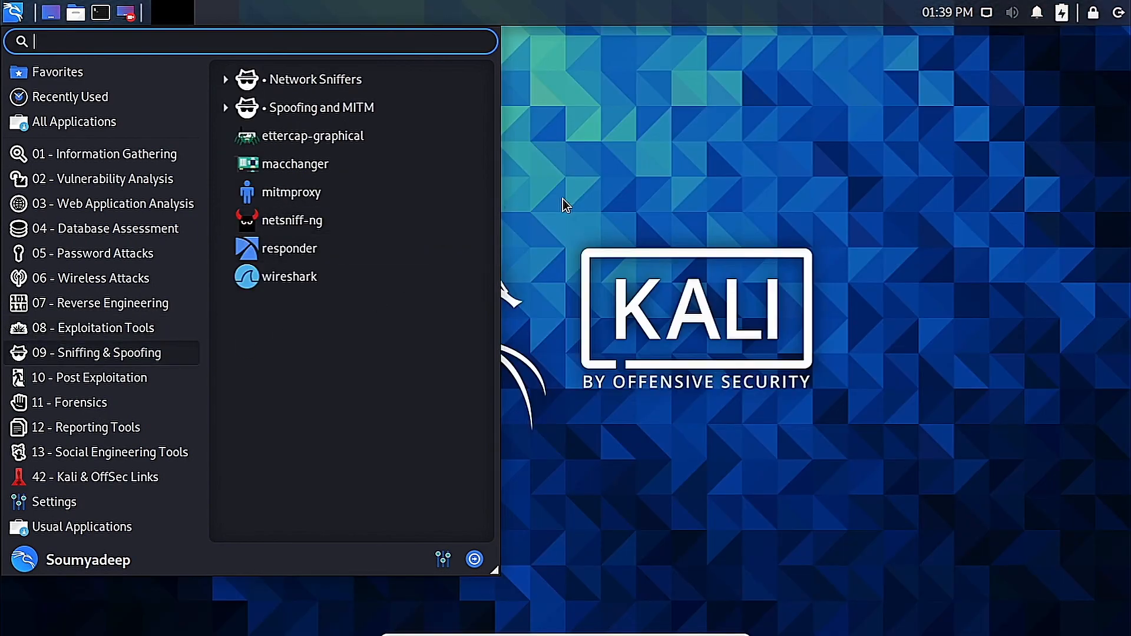
{"action": "left_click", "coordinate": [559, 200]}
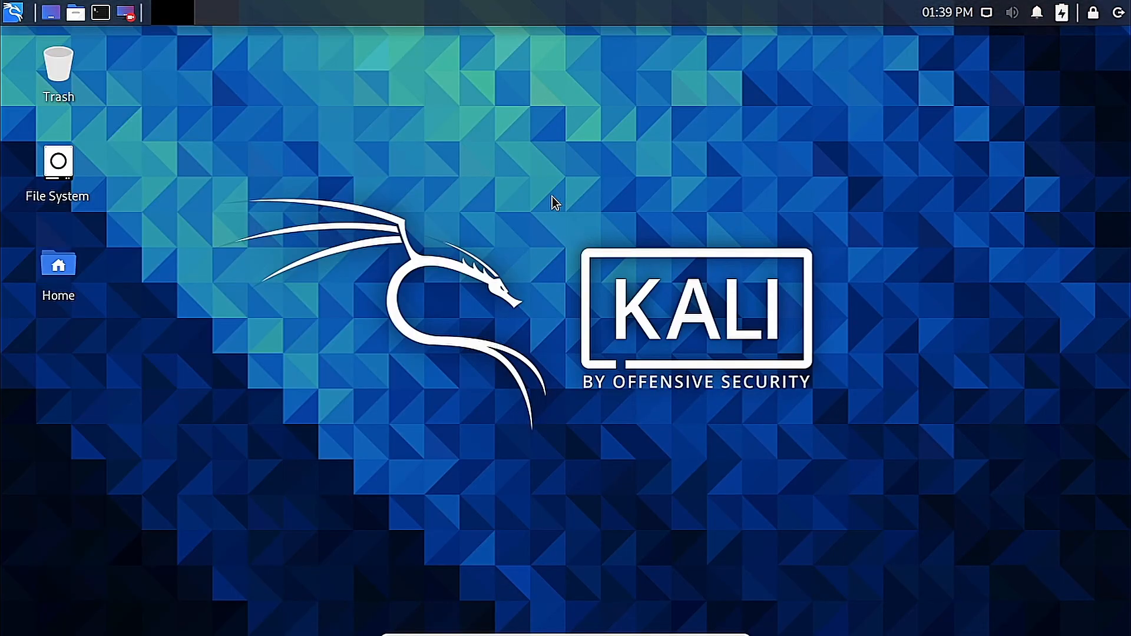
Open and close the desktop context menu, then pick a different VM display mode.
{"action": "right_click", "coordinate": [319, 127]}
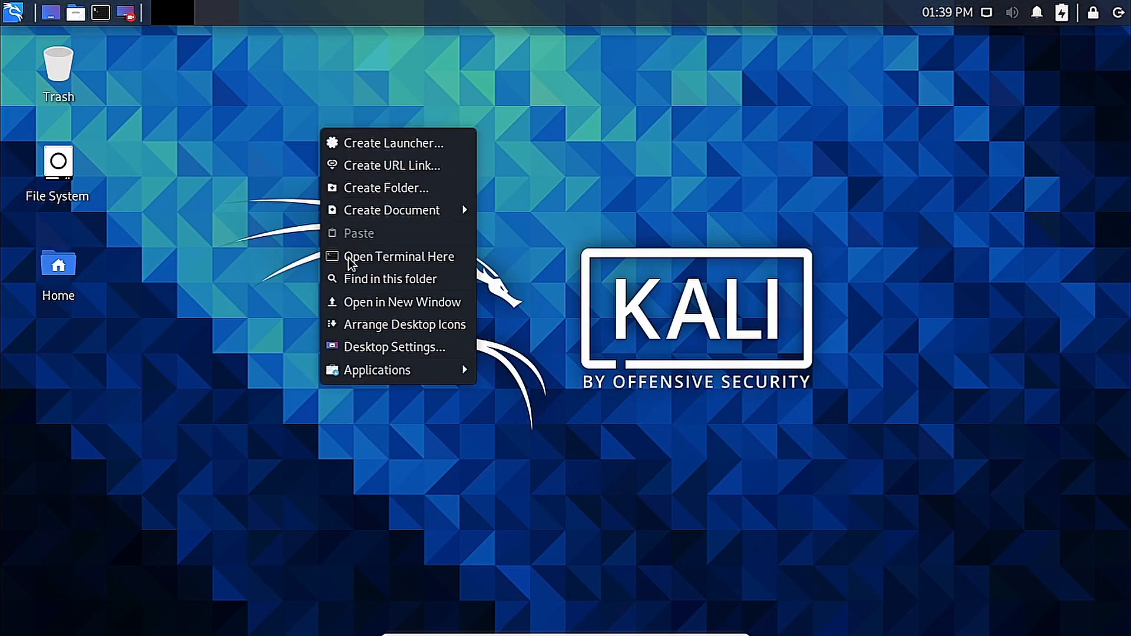
{"action": "left_click", "coordinate": [248, 151]}
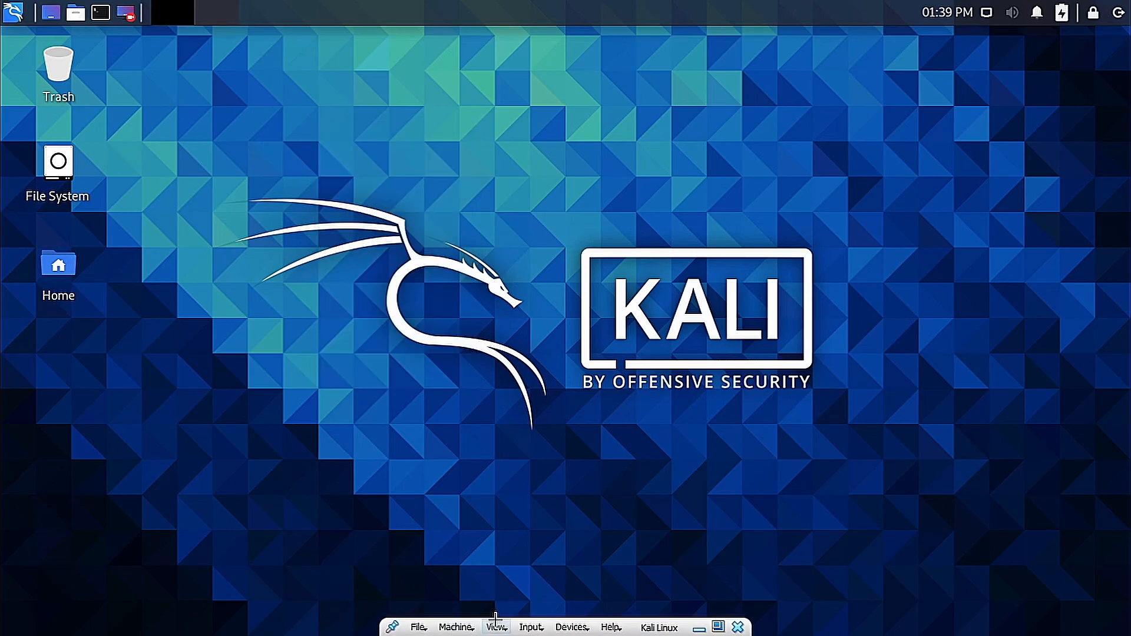
{"action": "left_click", "coordinate": [497, 629]}
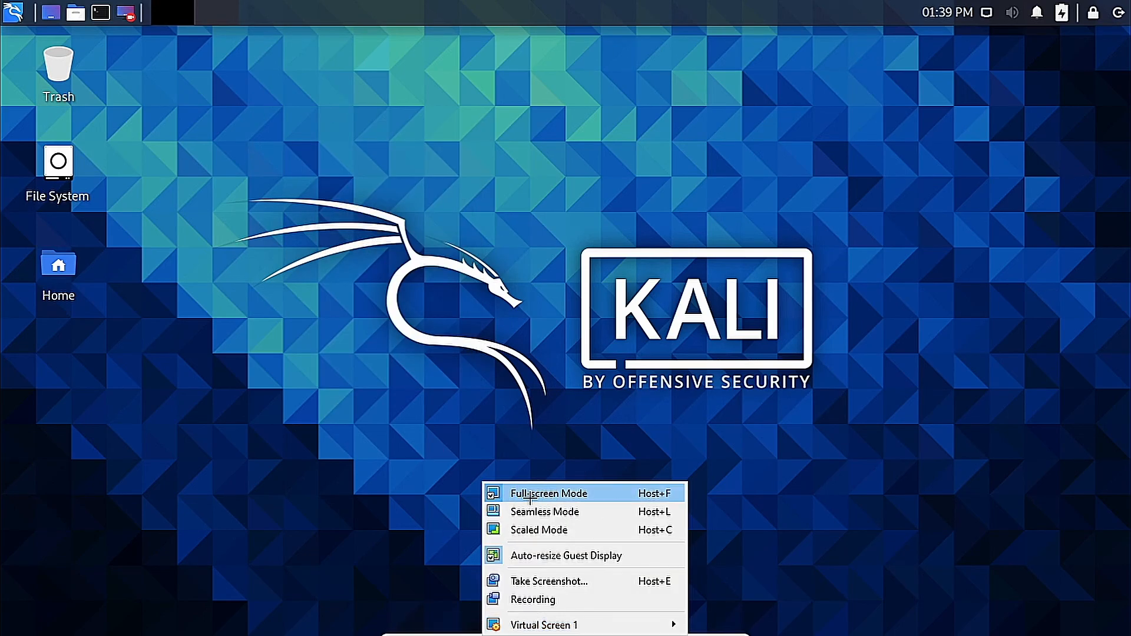
{"action": "left_click", "coordinate": [539, 529]}
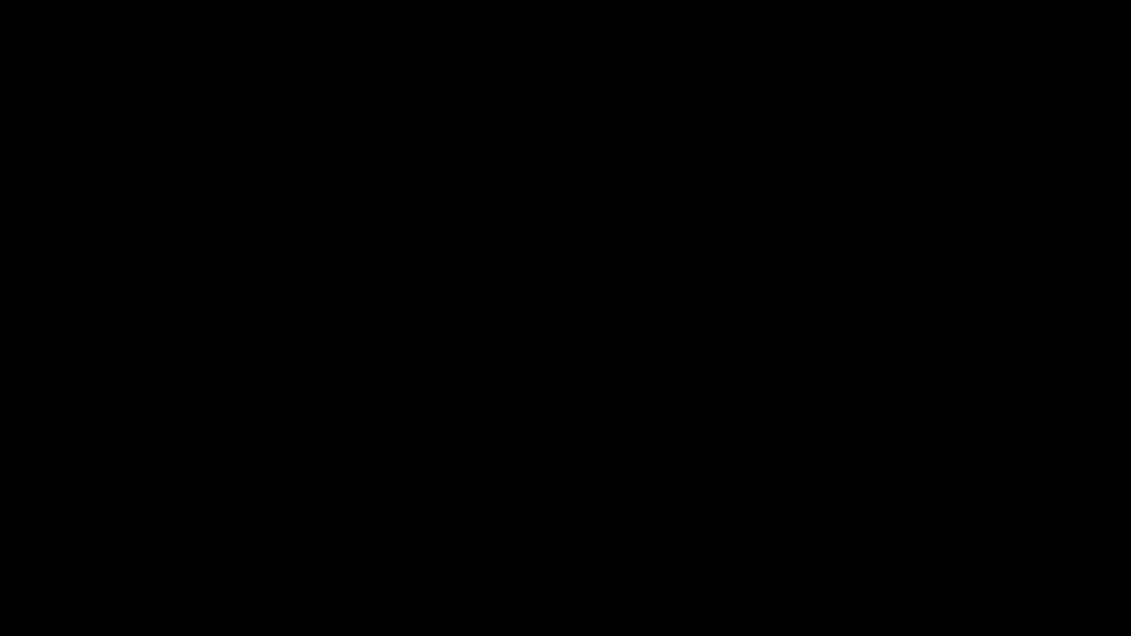